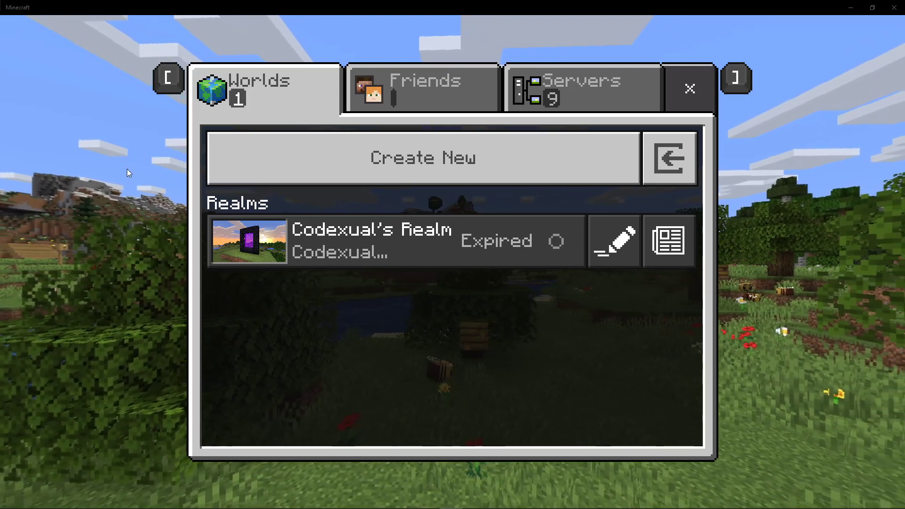
# - Open the expired Realm's edit screen, showing its 10 Friends subscription with 0 Days Remaining
pyautogui.click(321, 322)
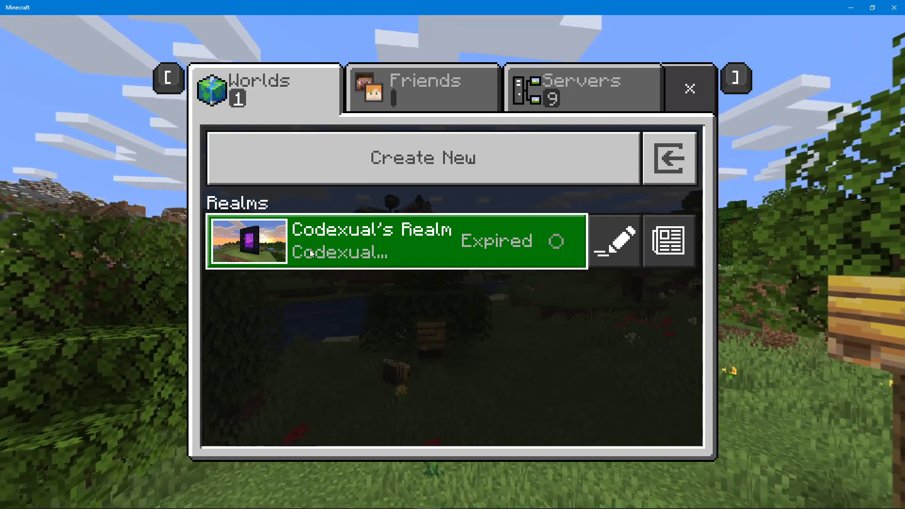
pyautogui.click(311, 253)
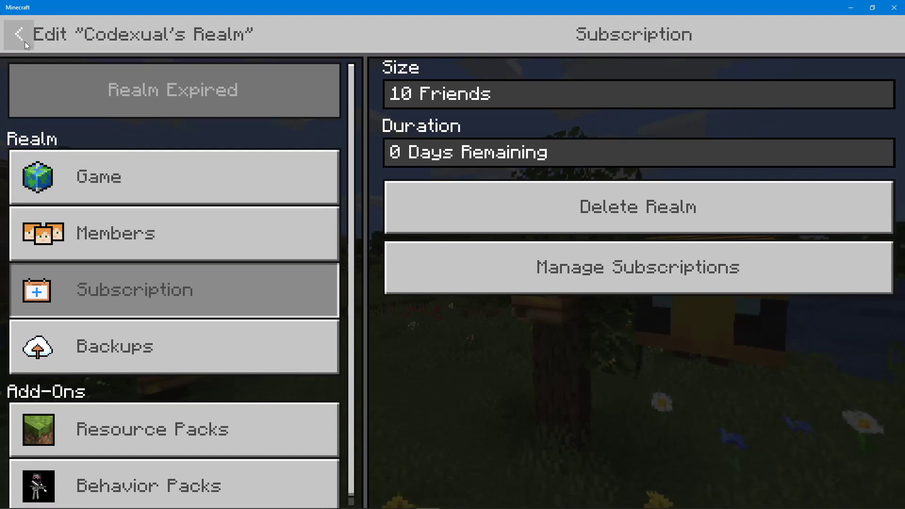
pyautogui.click(24, 42)
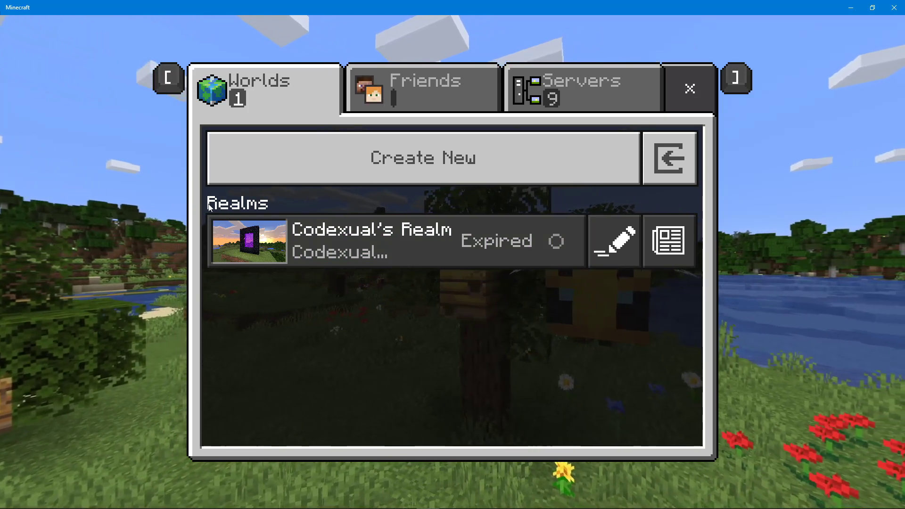
pyautogui.click(620, 245)
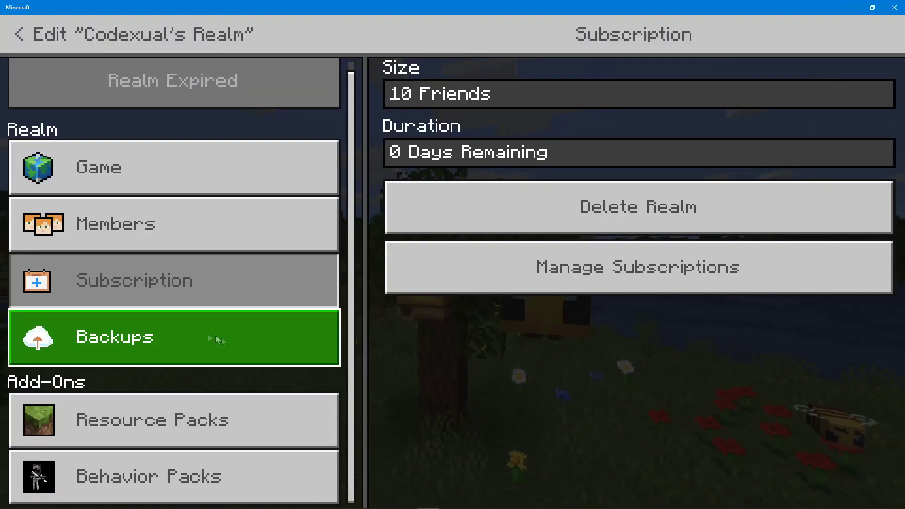
# - Download the May 2 2020 08:46:02 realm backup as a local world and select it under Worlds
pyautogui.click(61, 336)
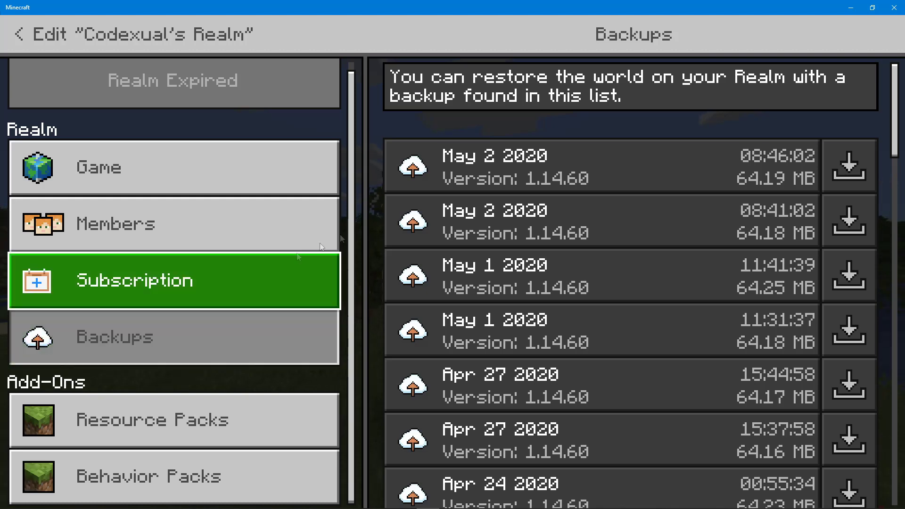
pyautogui.click(856, 163)
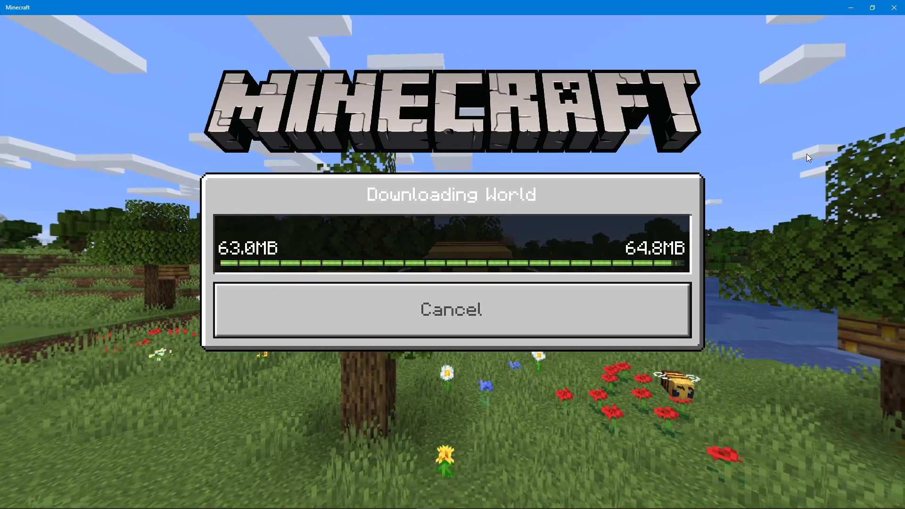
pyautogui.click(470, 312)
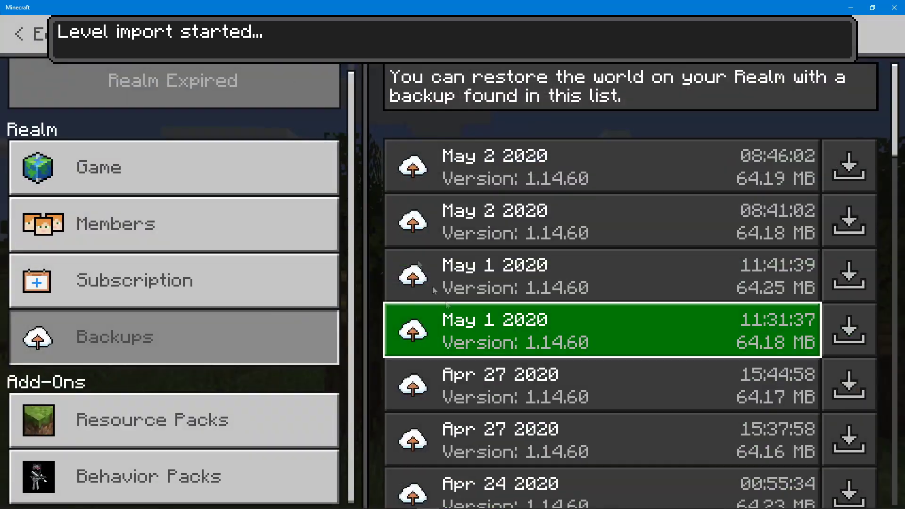
pyautogui.click(25, 44)
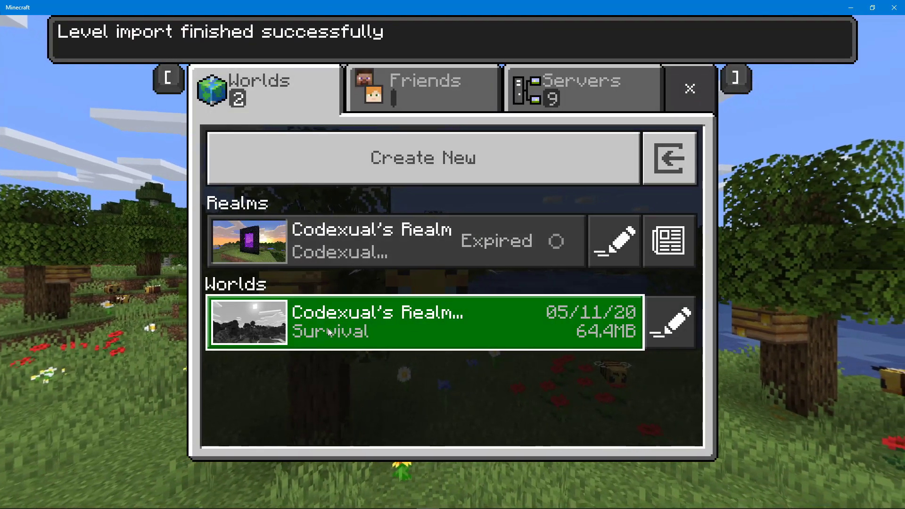
pyautogui.click(327, 328)
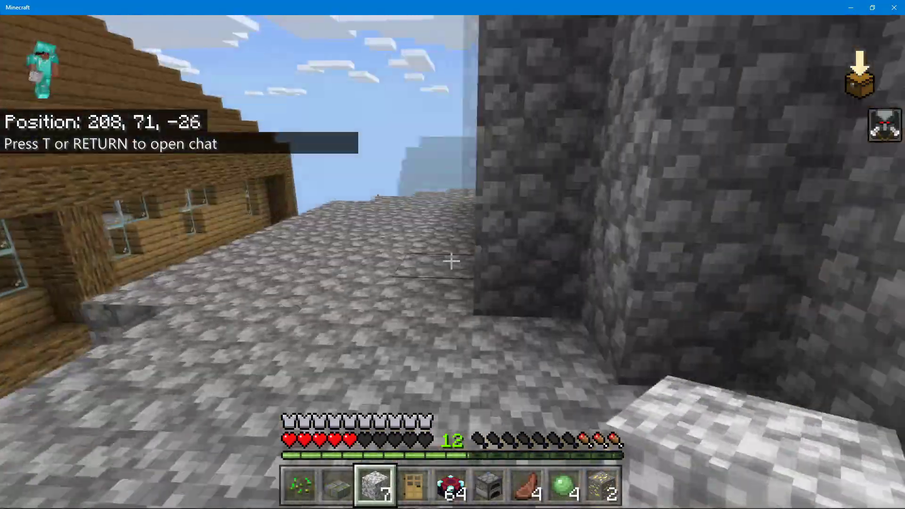
# - Walk past the house, farm and iron door to view the village and hotel, then pause
pyautogui.press('w')
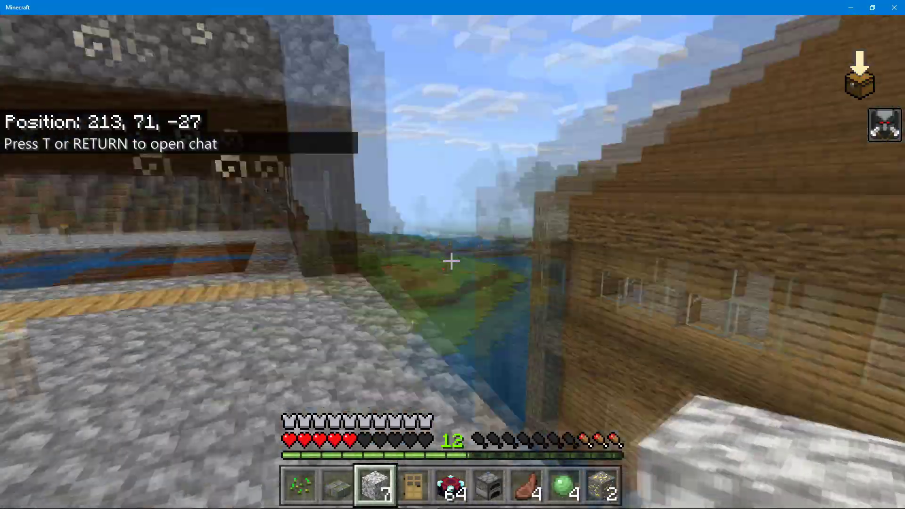
pyautogui.press('w')
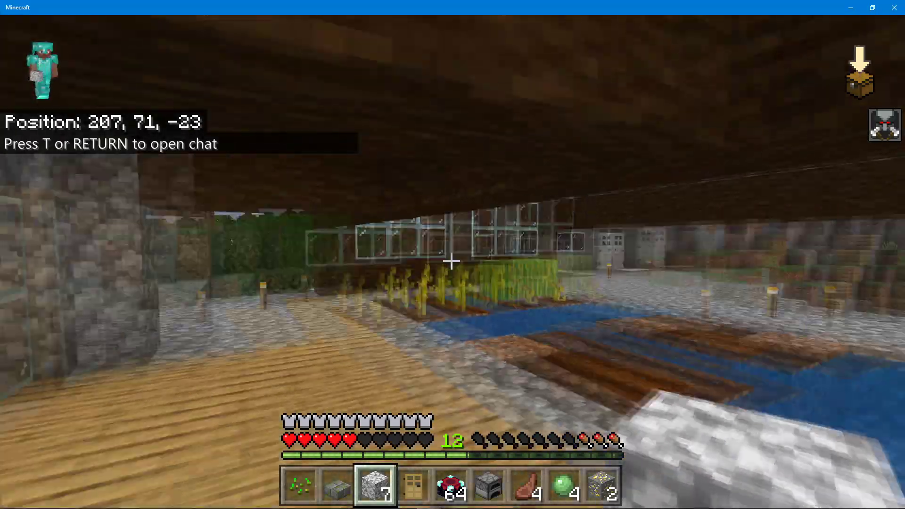
pyautogui.press('w')
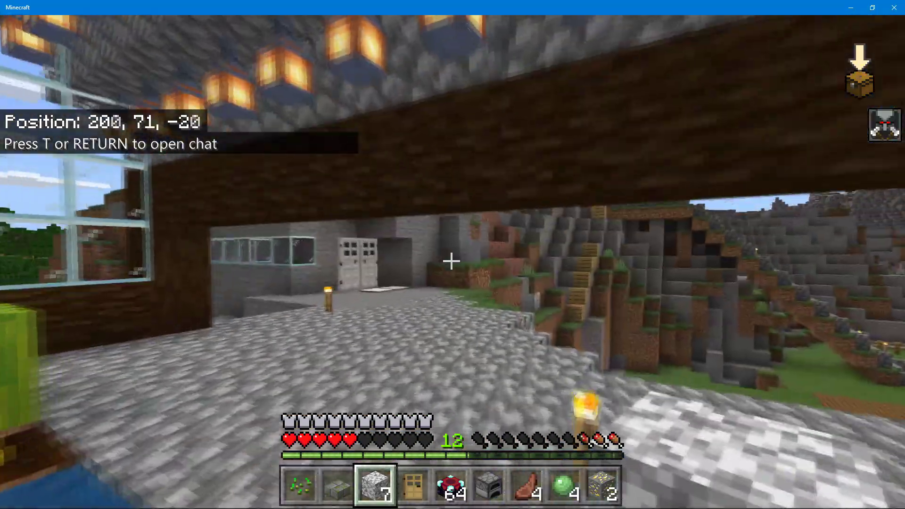
pyautogui.press('w')
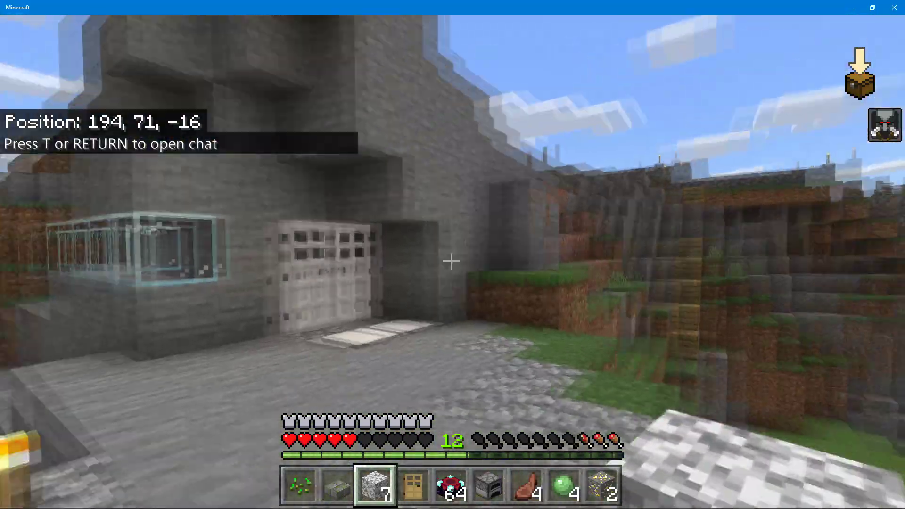
pyautogui.press('w')
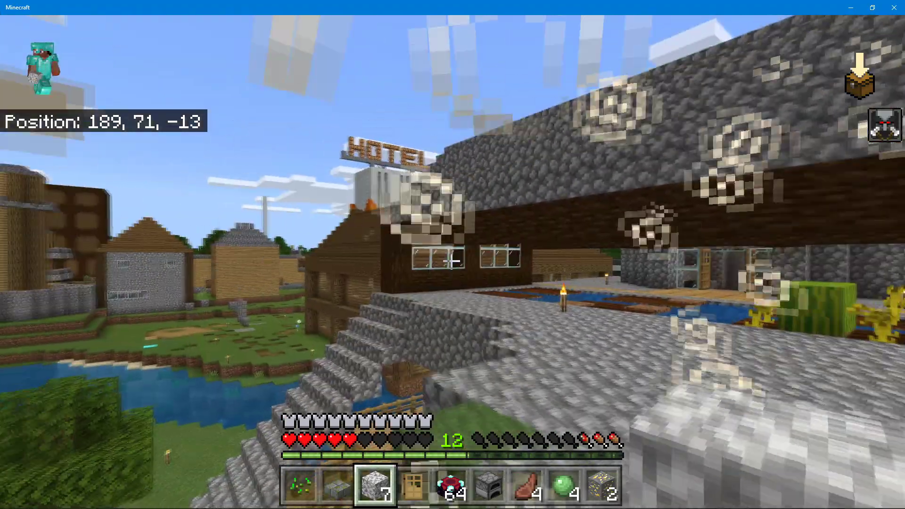
pyautogui.press('w')
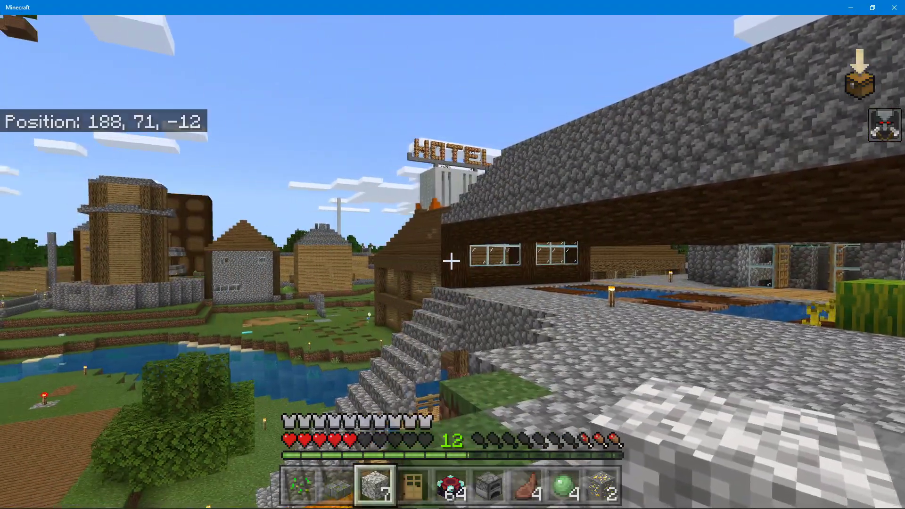
pyautogui.press('Escape')
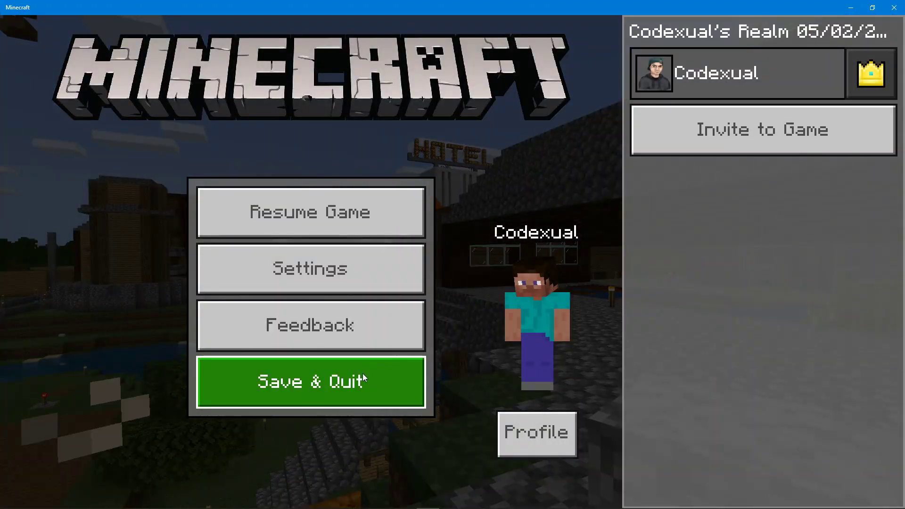
# - Save and quit, then export the downloaded world as a .mcworld file to Documents
pyautogui.click(363, 373)
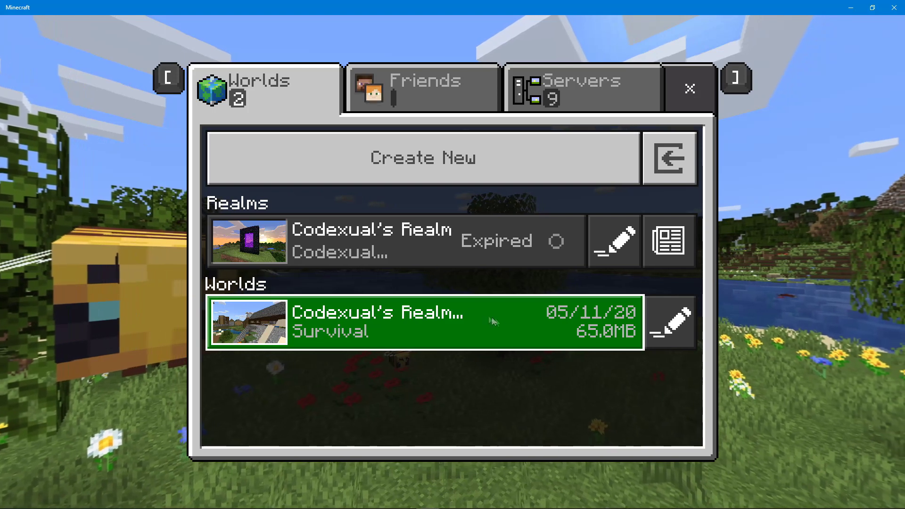
pyautogui.click(679, 323)
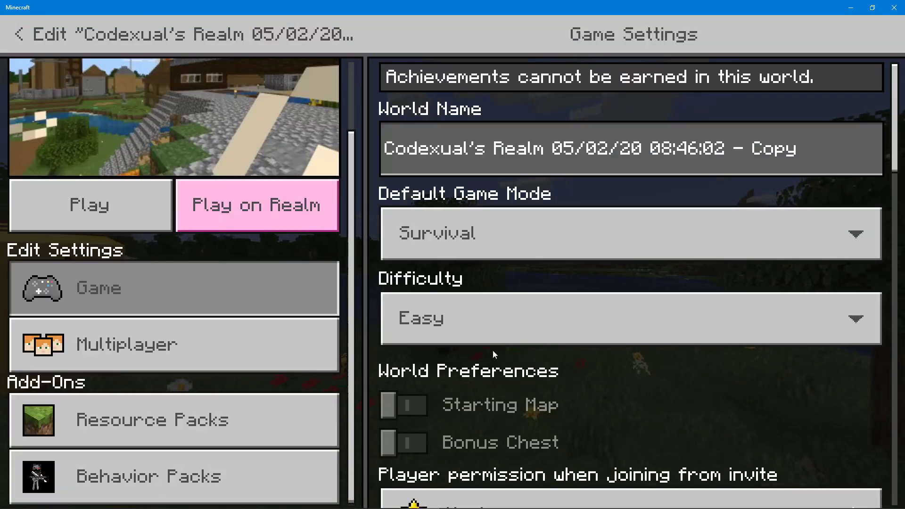
pyautogui.scroll(-10, 495, 346)
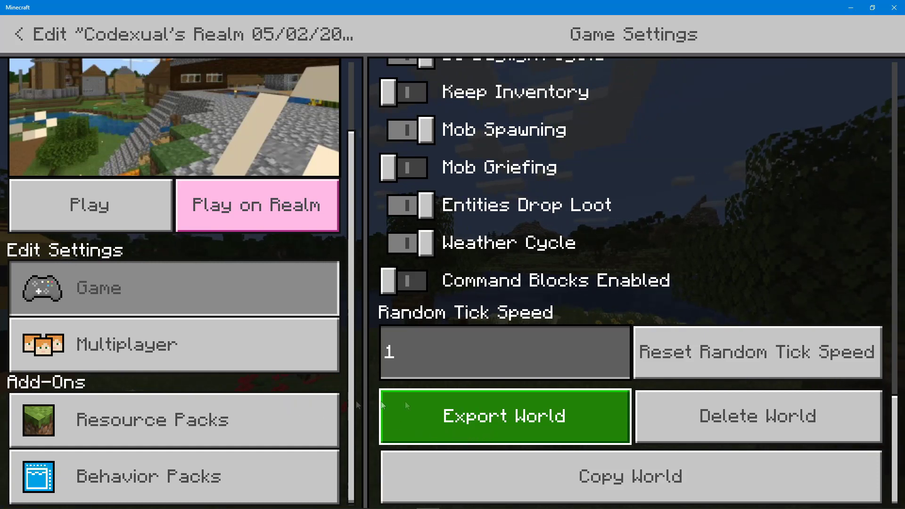
pyautogui.click(476, 413)
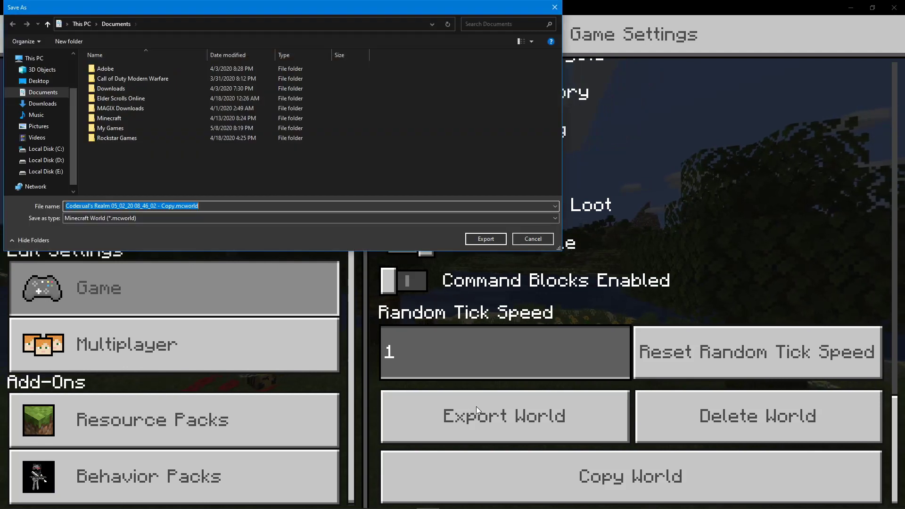
pyautogui.click(485, 239)
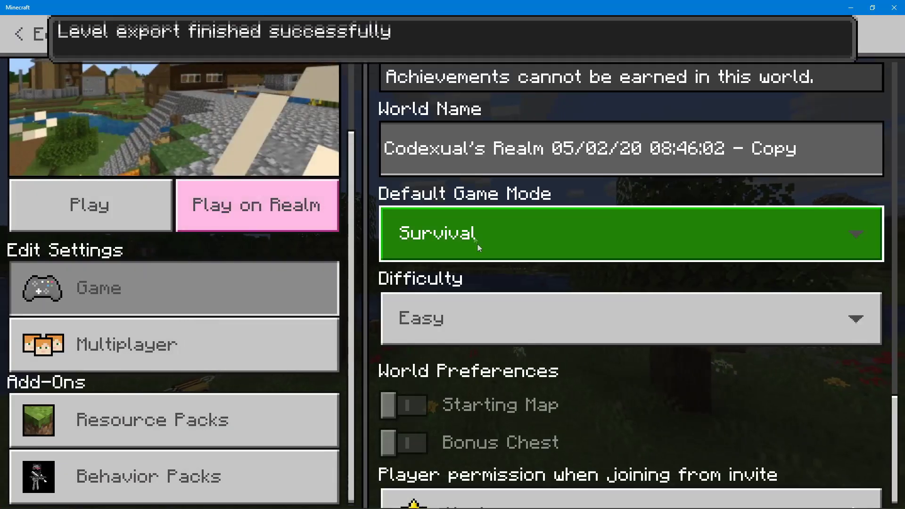
pyautogui.moveTo(283, 5); pyautogui.dragTo(366, 173)
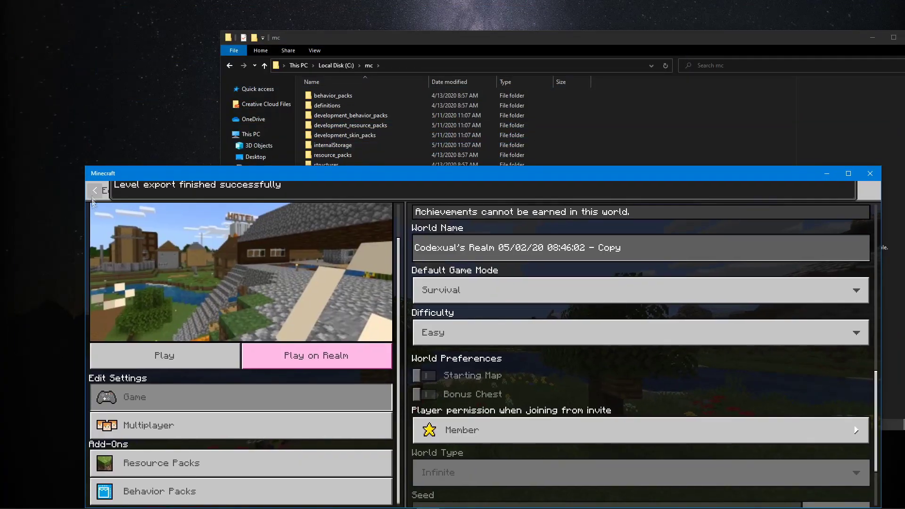
# - Close the world settings and arrange the windows so the exported world file shows on the desktop
pyautogui.click(146, 187)
pyautogui.moveTo(146, 174); pyautogui.dragTo(133, 165)
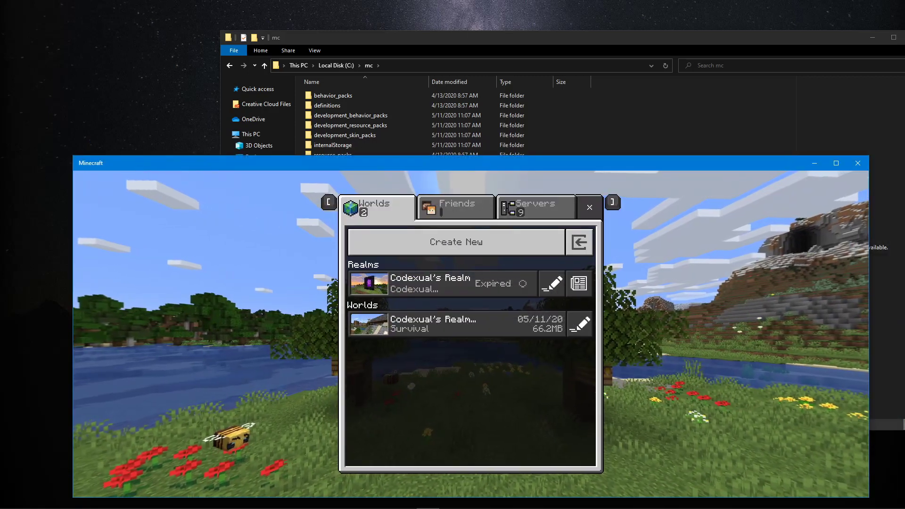
pyautogui.moveTo(71, 9); pyautogui.dragTo(100, 101)
pyautogui.moveTo(138, 134); pyautogui.dragTo(60, 52)
pyautogui.moveTo(181, 169)
pyautogui.mouseDown()
pyautogui.moveTo(191, 140)
pyautogui.moveTo(163, 247)
pyautogui.moveTo(165, 170)
pyautogui.mouseUp()
pyautogui.click(102, 89)
pyautogui.moveTo(111, 165); pyautogui.dragTo(114, 176)
pyautogui.moveTo(307, 40); pyautogui.dragTo(300, 23)
# - Change the exported world file's extension from .mcworld to .zip and open the archive
pyautogui.rightClick(91, 83)
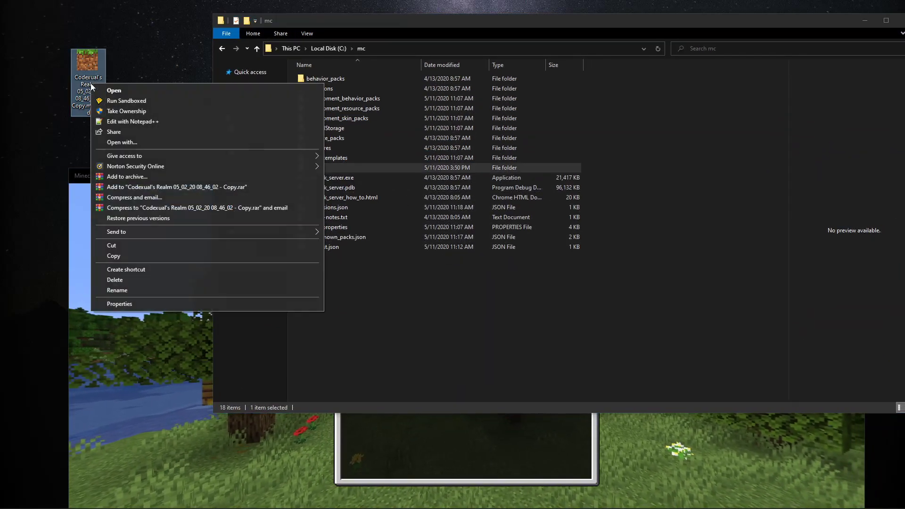
pyautogui.click(110, 290)
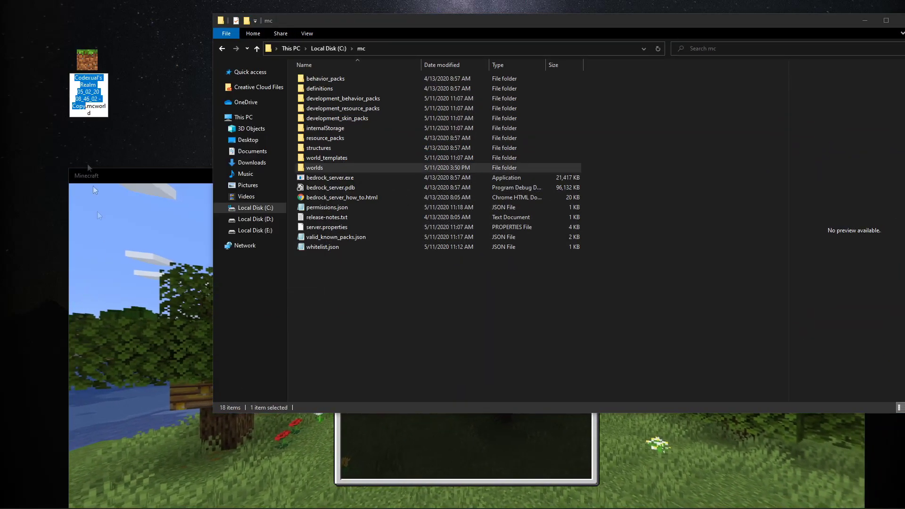
pyautogui.doubleClick(94, 107)
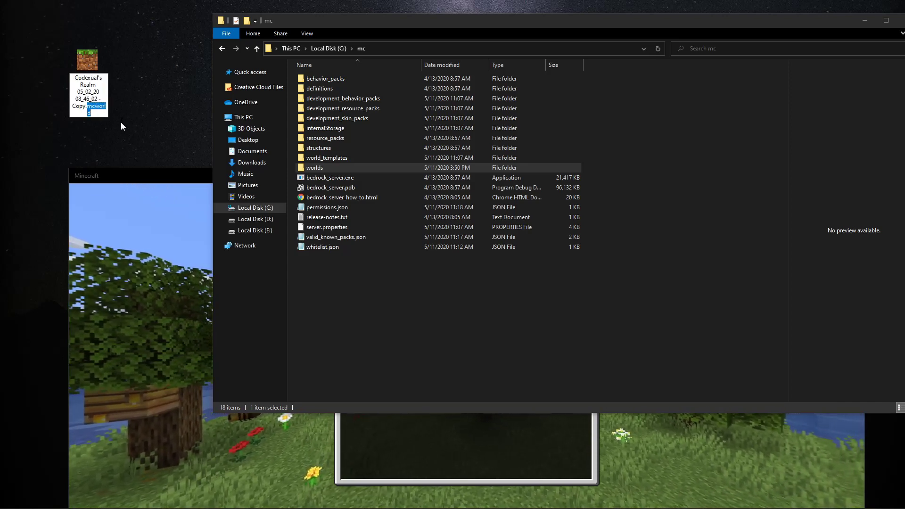
pyautogui.write('zip')
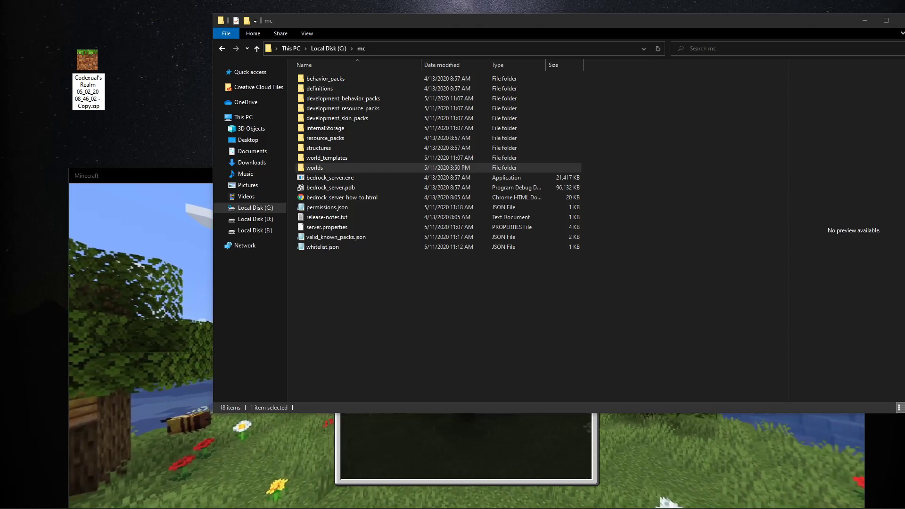
pyautogui.press('Return')
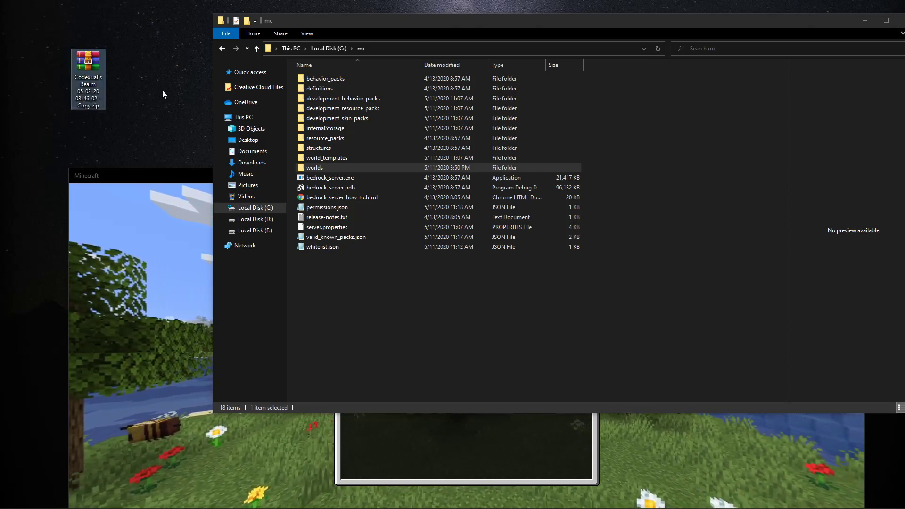
pyautogui.doubleClick(90, 75)
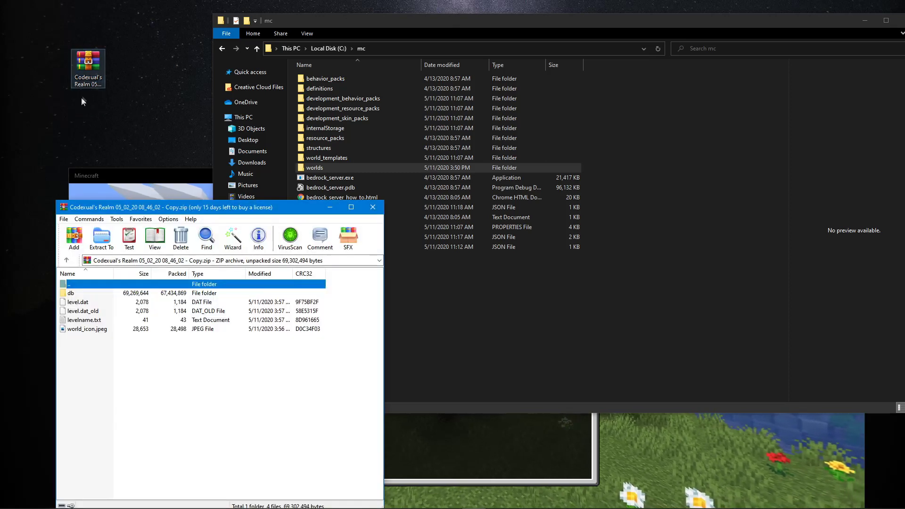
# - Place the WinRAR archive (db, level.dat, levelname.txt, world_icon.jpeg) beside the server's mc folder window
pyautogui.moveTo(141, 378); pyautogui.dragTo(99, 352)
pyautogui.moveTo(266, 212); pyautogui.dragTo(209, 162)
pyautogui.click(372, 132)
pyautogui.moveTo(320, 24); pyautogui.dragTo(255, 41)
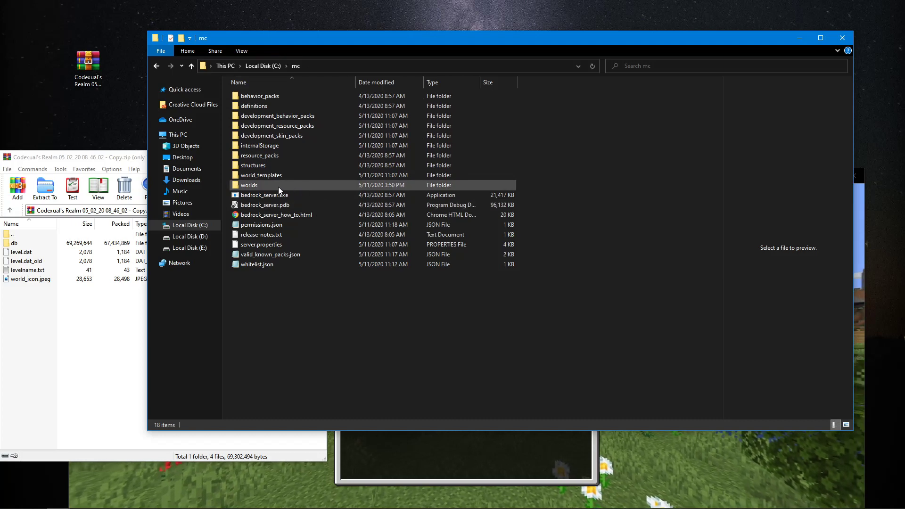
# - Open worlds > Bedrock level and select its four world files
pyautogui.doubleClick(259, 186)
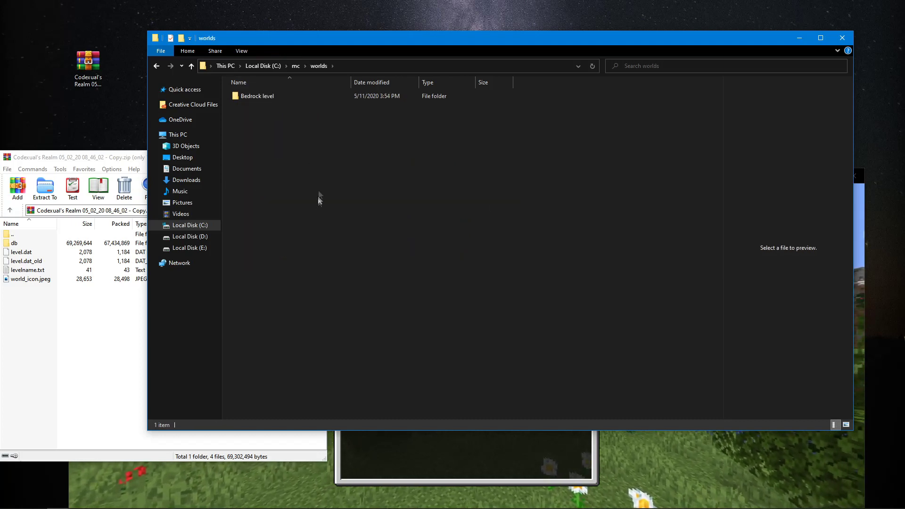
pyautogui.click(256, 100)
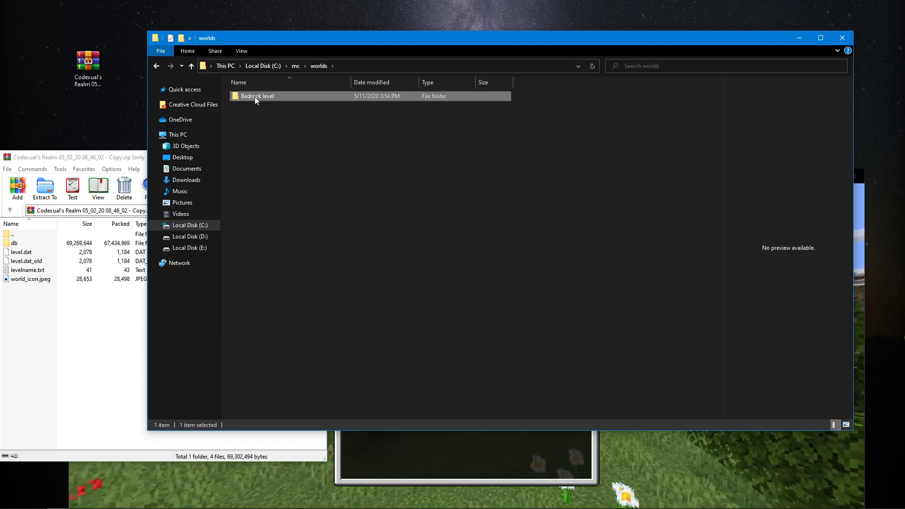
pyautogui.doubleClick(256, 98)
pyautogui.moveTo(401, 219); pyautogui.dragTo(249, 94)
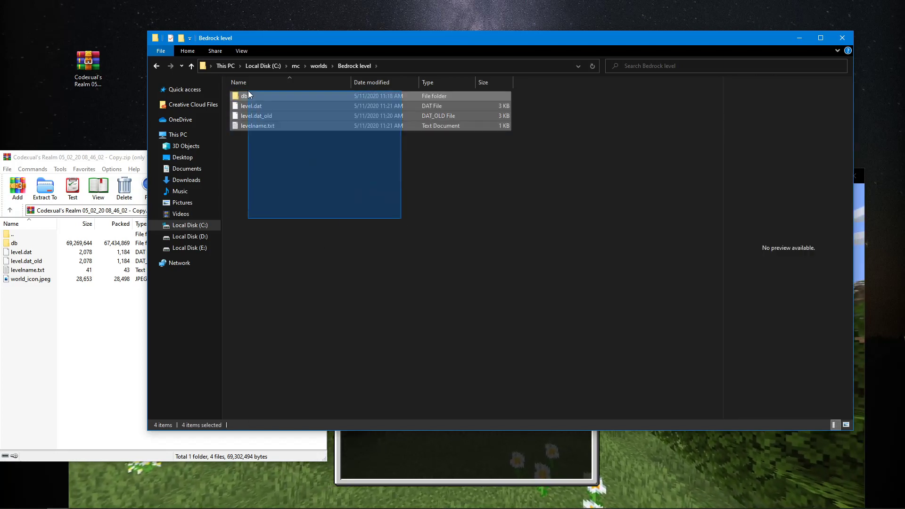
# - Compare the realm archive entries with the Bedrock level files, then close the WinRAR archive
pyautogui.click(283, 179)
pyautogui.moveTo(70, 311); pyautogui.dragTo(22, 245)
pyautogui.click(368, 223)
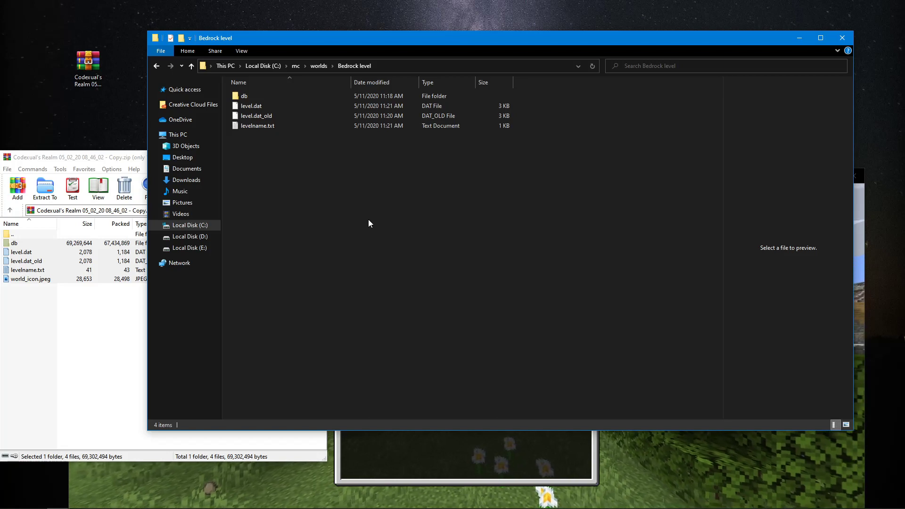
pyautogui.click(96, 317)
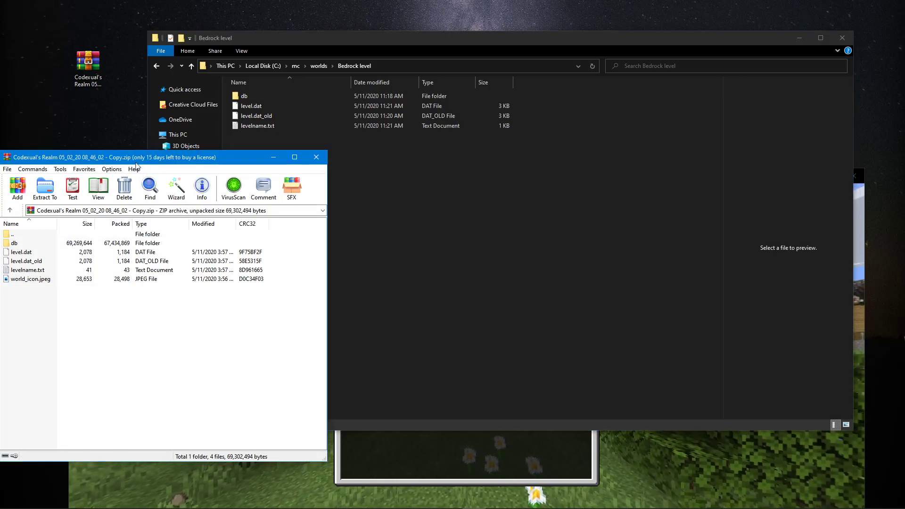
pyautogui.click(317, 157)
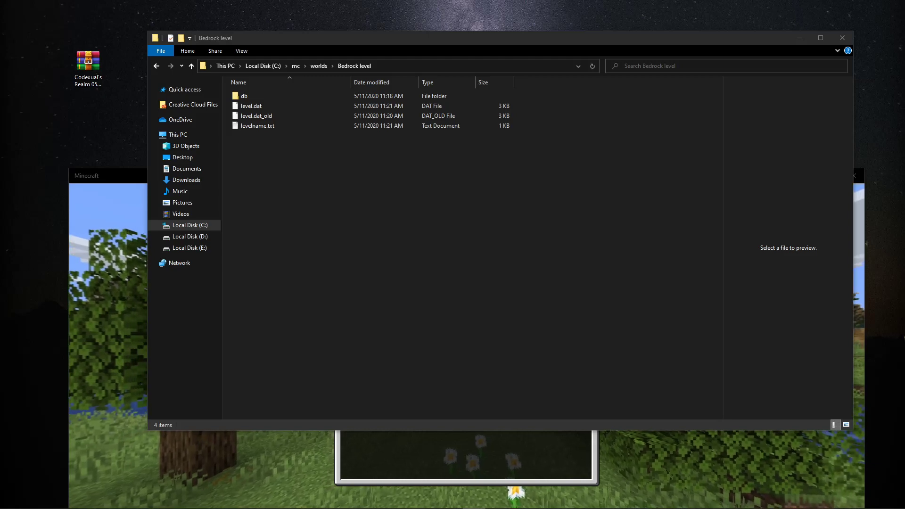
pyautogui.moveTo(321, 178); pyautogui.dragTo(247, 98)
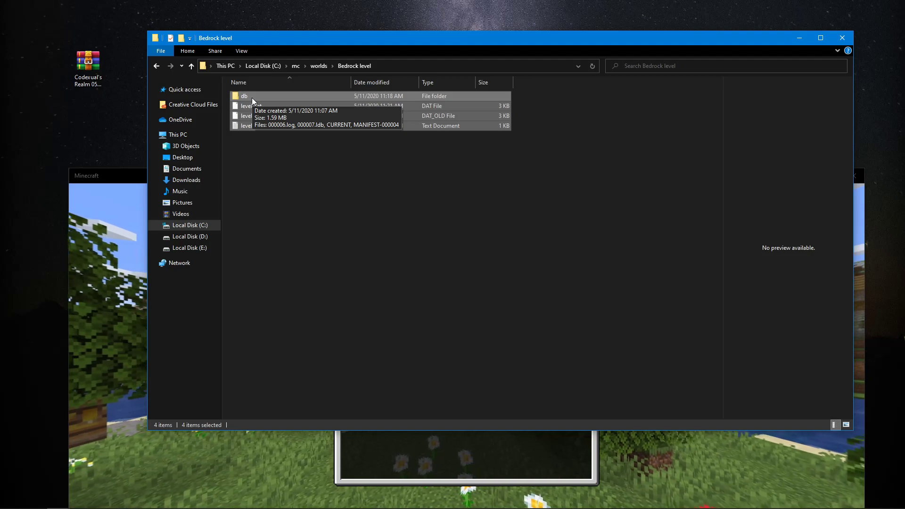
pyautogui.click(275, 198)
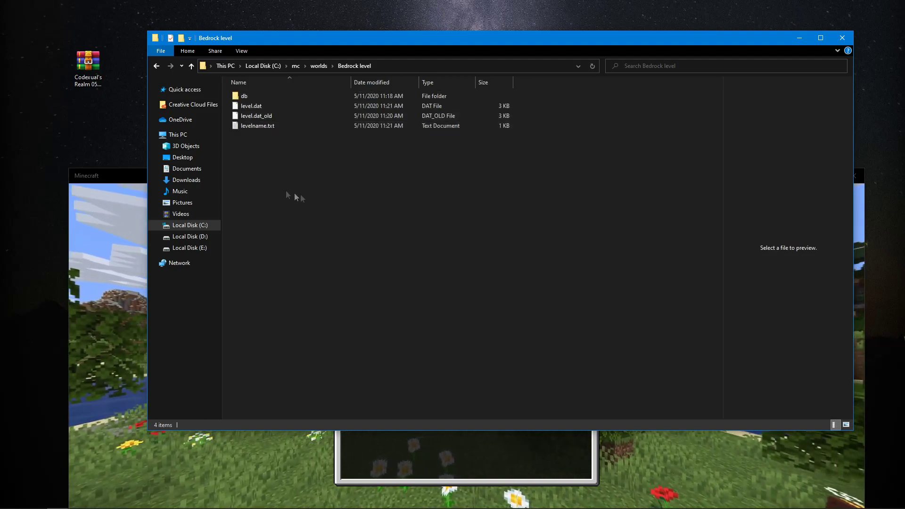
# - Return to the worlds folder and select the Bedrock level folder
pyautogui.hotkey('alt', 'Left')
pyautogui.click(269, 131)
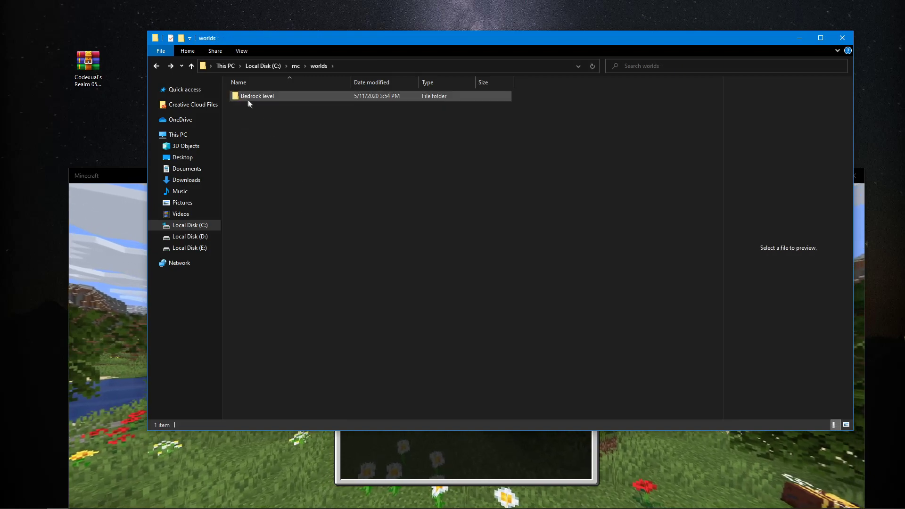
pyautogui.click(245, 98)
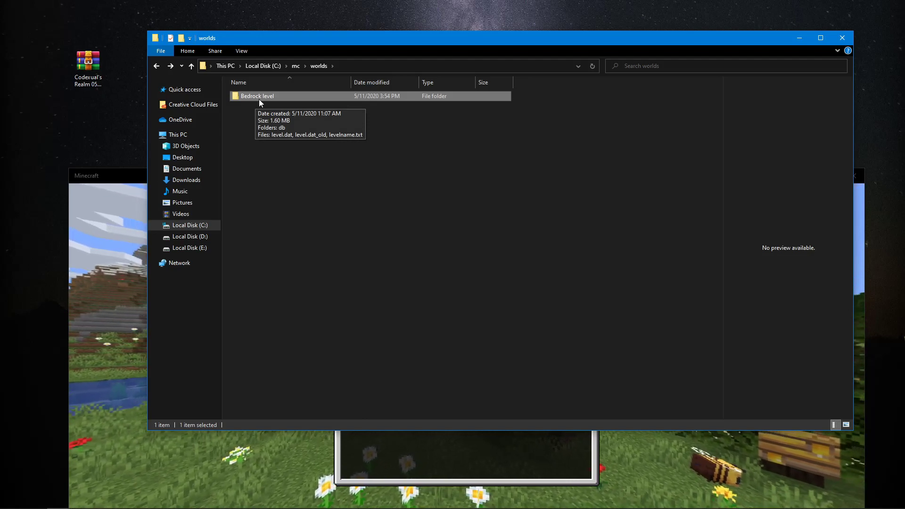
pyautogui.rightClick(262, 97)
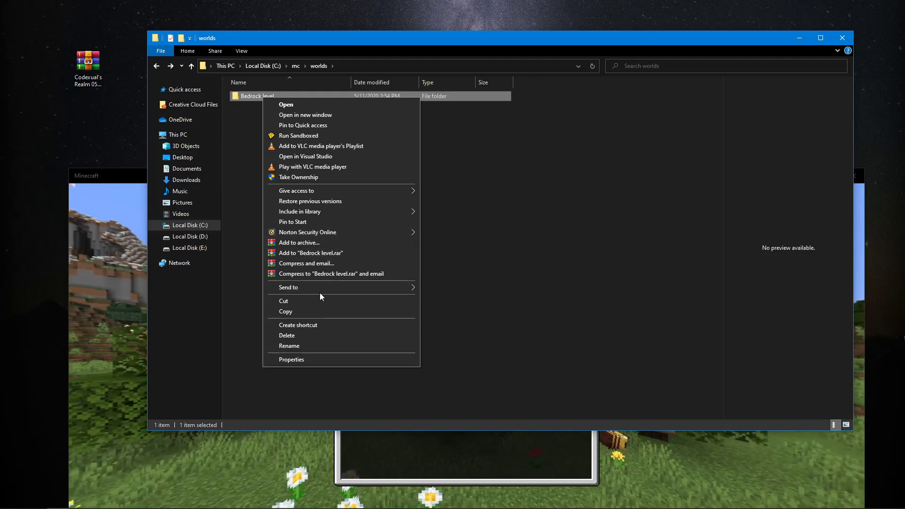
# - Zip the Bedrock level folder and rename the zip to Bedrock level.mcworld, accepting the extension warning
pyautogui.moveTo(320, 292)
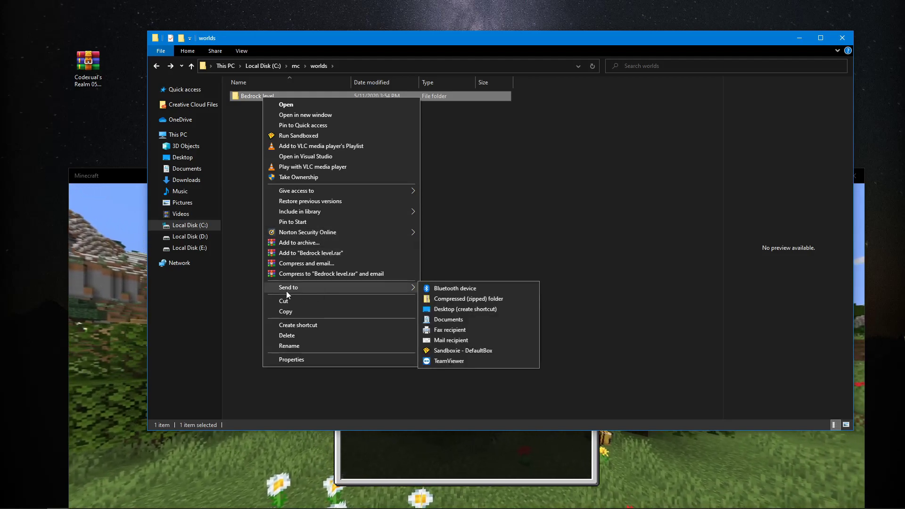
pyautogui.click(440, 297)
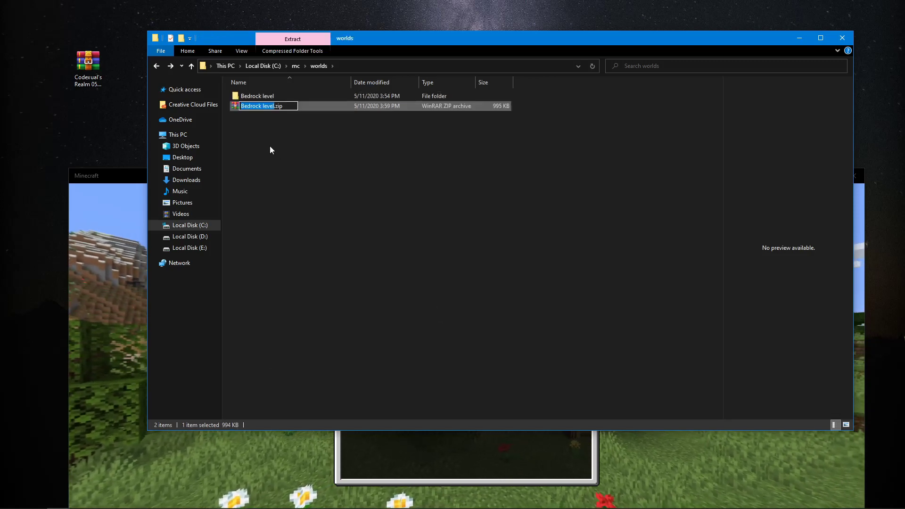
pyautogui.press('Right')
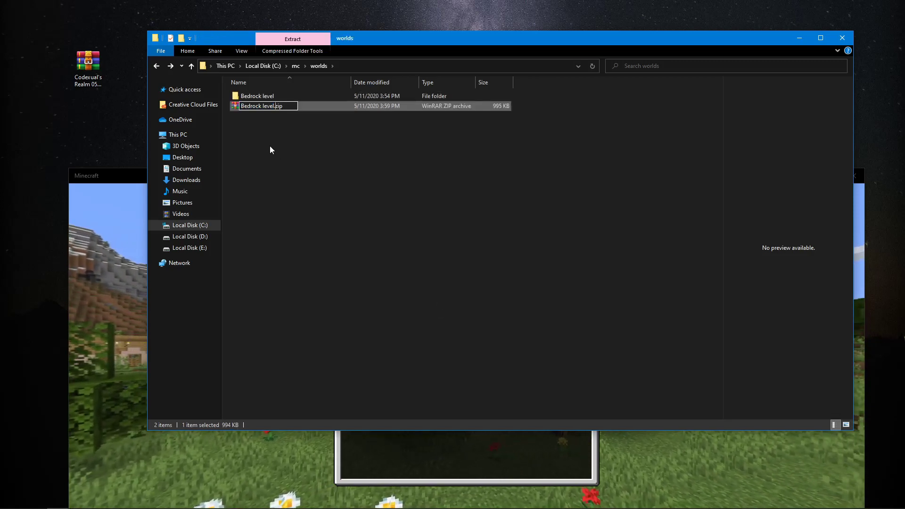
pyautogui.press('Delete')
pyautogui.press('Delete')
pyautogui.press('Delete')
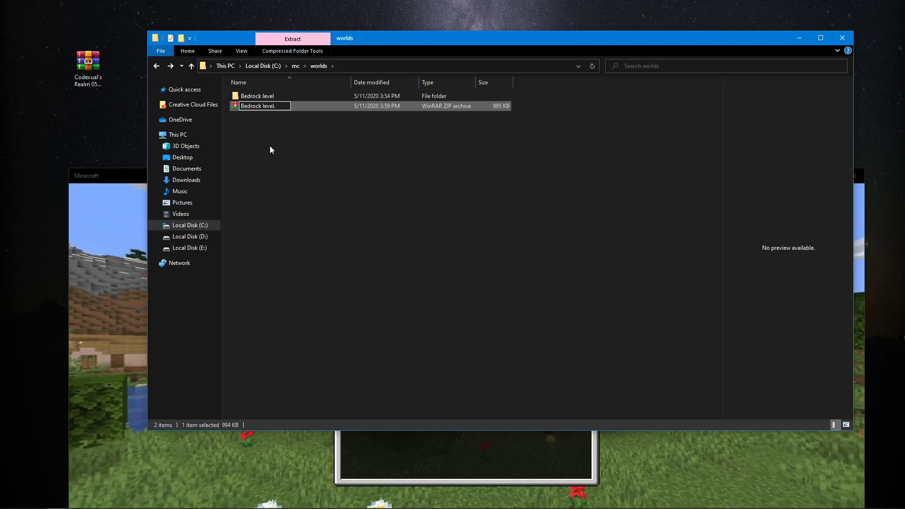
pyautogui.write('mcworld')
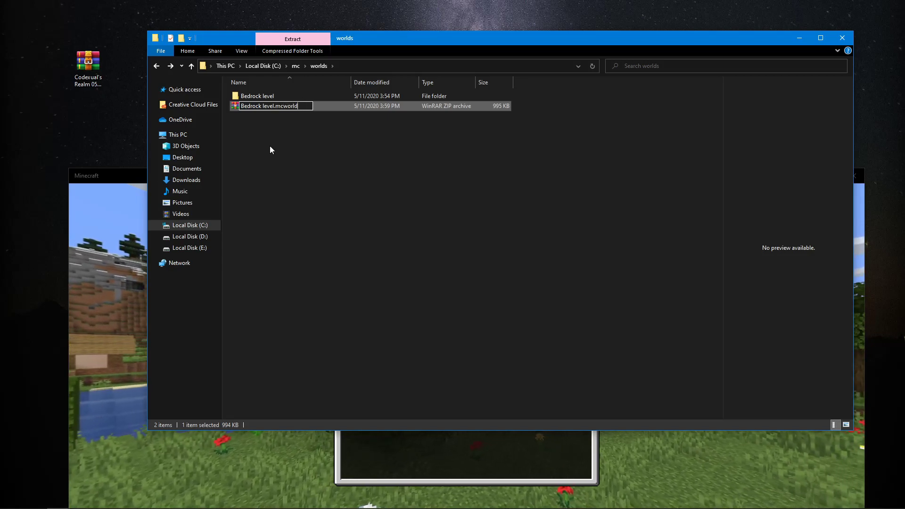
pyautogui.press('Return')
pyautogui.click(495, 263)
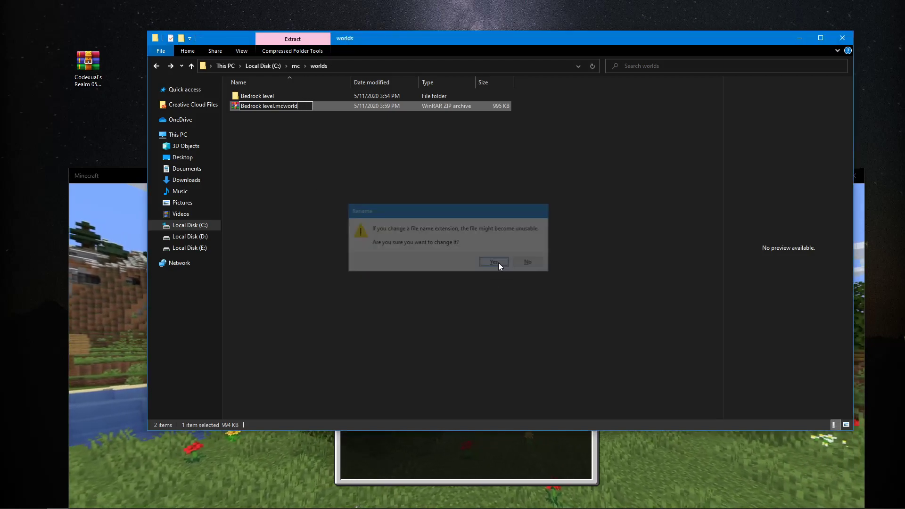
pyautogui.moveTo(290, 47); pyautogui.dragTo(361, 41)
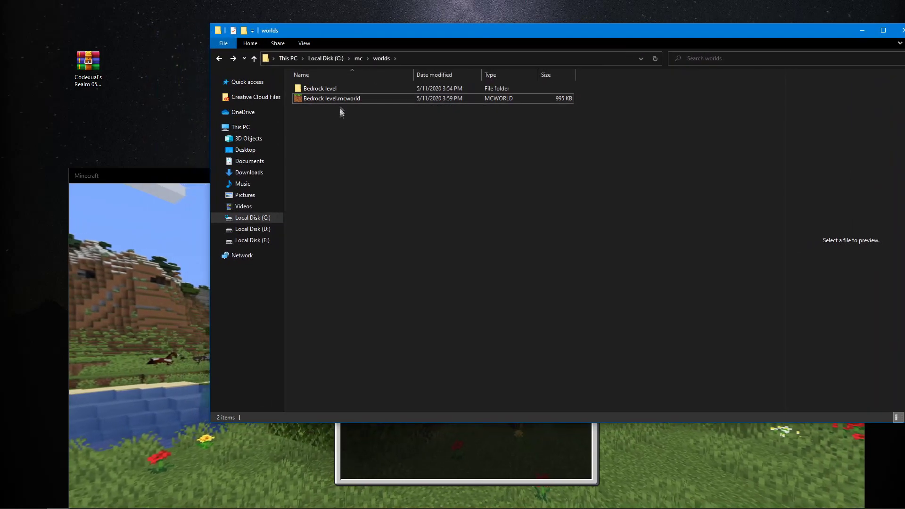
# - Import Bedrock level.mcworld into Minecraft, retry after it fails, then maximize the game window
pyautogui.doubleClick(340, 101)
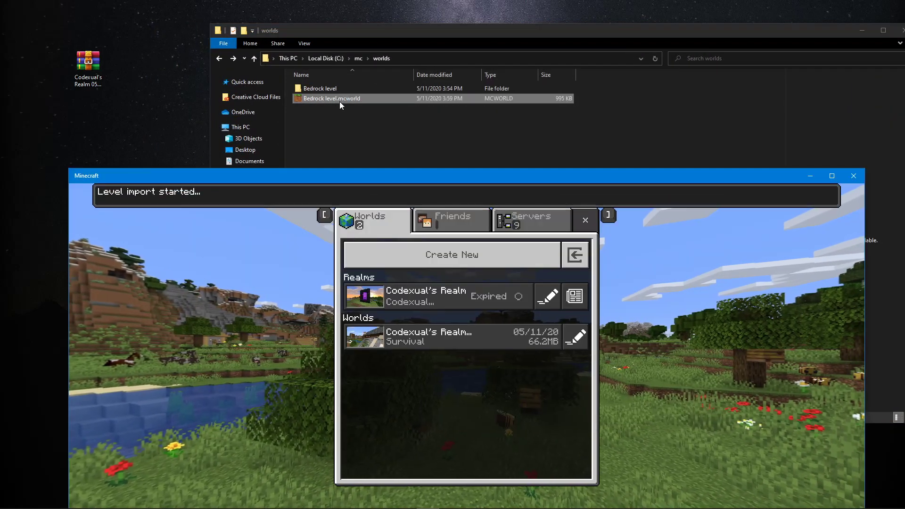
pyautogui.moveTo(245, 175); pyautogui.dragTo(224, 95)
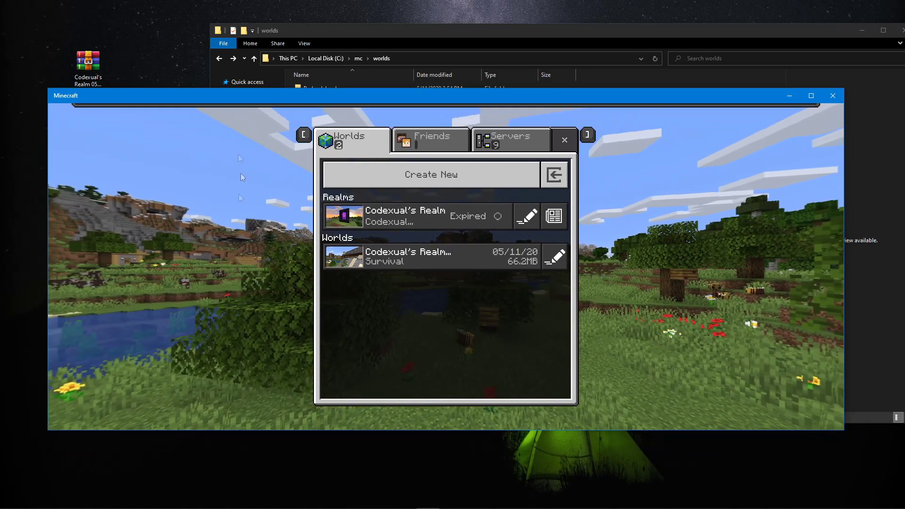
pyautogui.moveTo(154, 96); pyautogui.dragTo(144, 146)
pyautogui.click(337, 113)
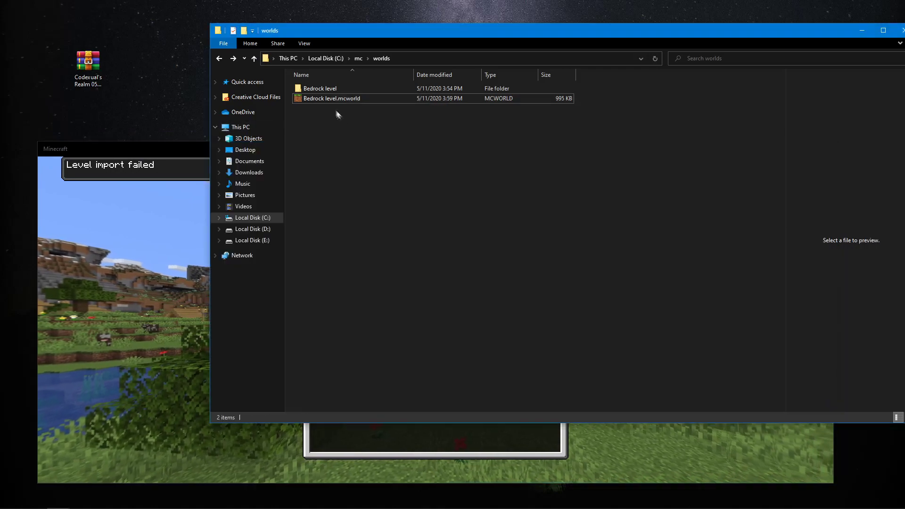
pyautogui.click(329, 99)
pyautogui.rightClick(327, 101)
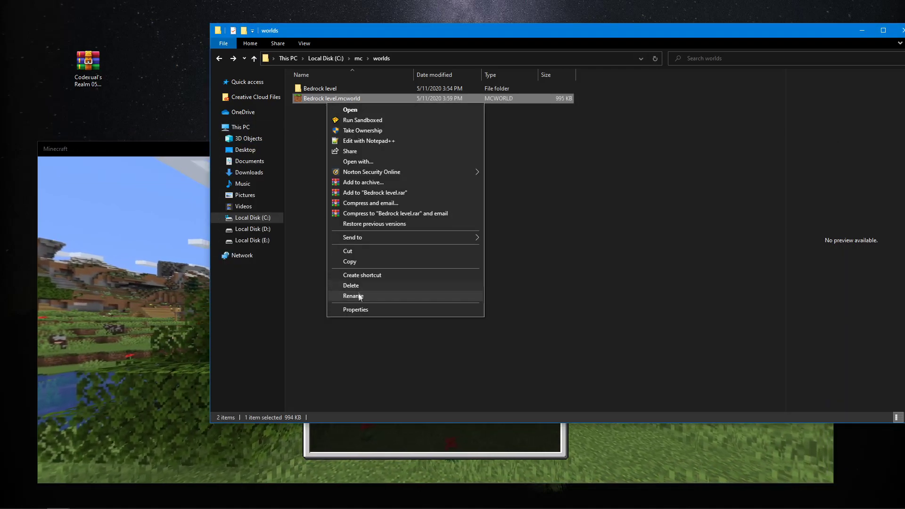
pyautogui.click(295, 245)
pyautogui.doubleClick(304, 99)
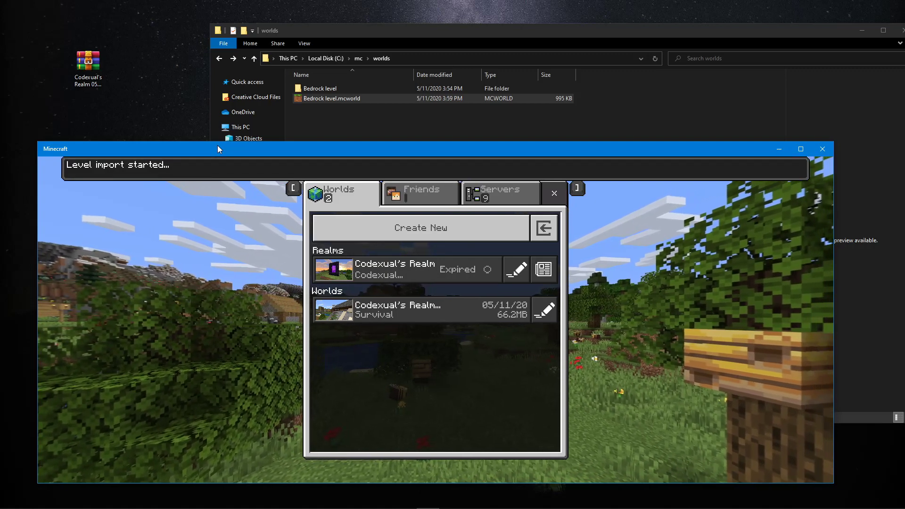
pyautogui.doubleClick(218, 146)
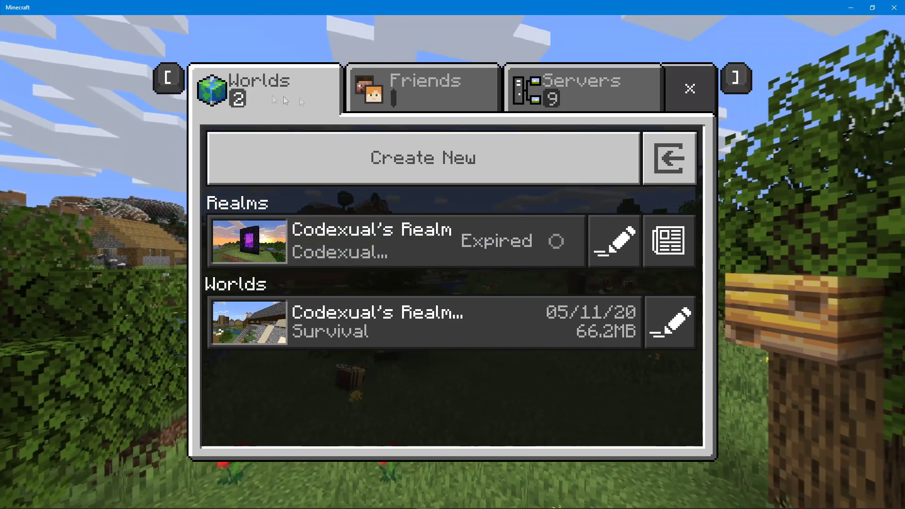
# - Go from the main menu to Profile > Settings > Storage
pyautogui.click(683, 94)
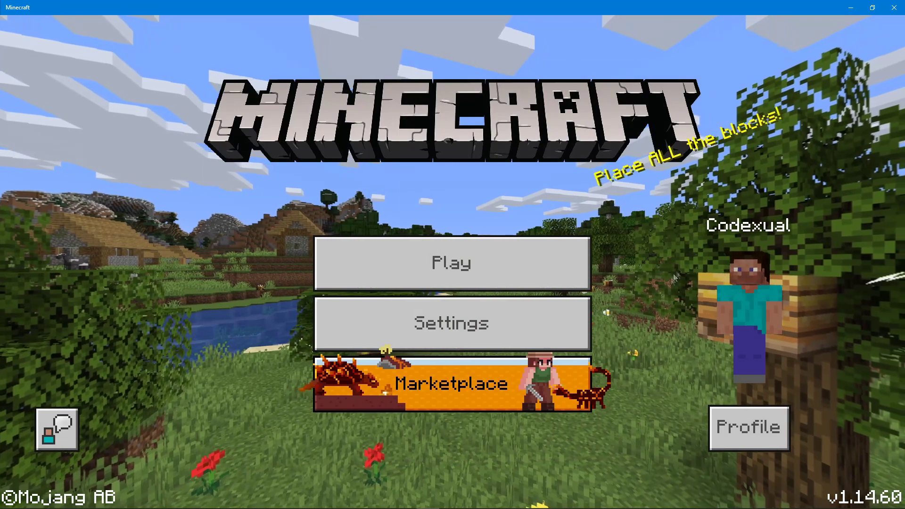
pyautogui.click(763, 433)
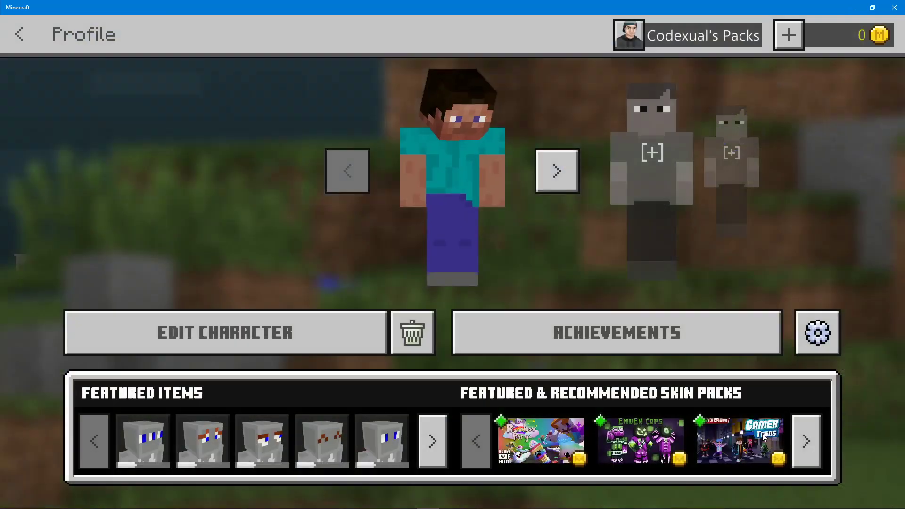
pyautogui.click(820, 335)
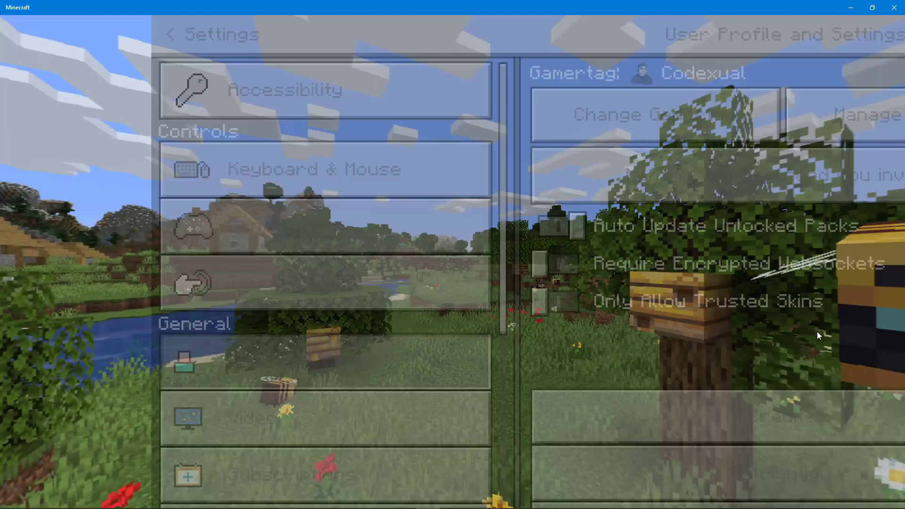
pyautogui.scroll(-1, 266, 281)
pyautogui.scroll(-3, 267, 282)
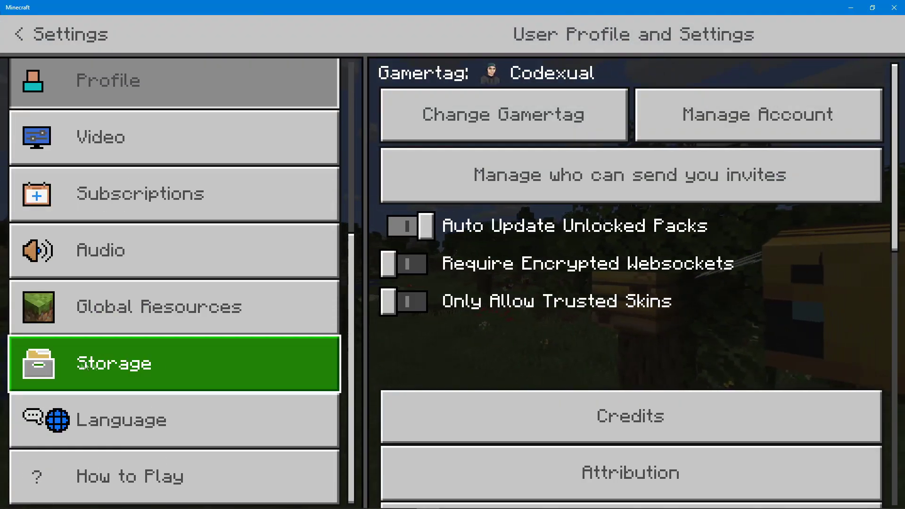
pyautogui.click(121, 366)
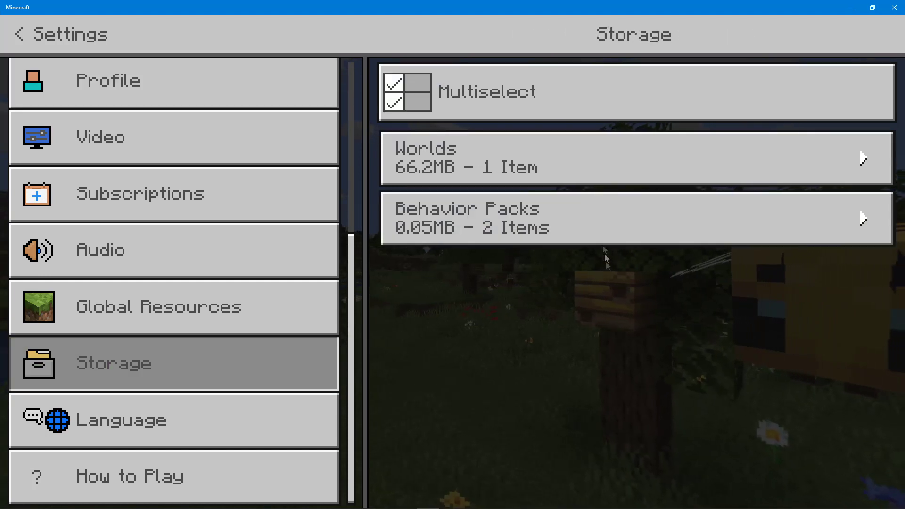
# - With Multiselect, permanently delete the stored realm world and both behavior packs, then leave settings
pyautogui.click(542, 161)
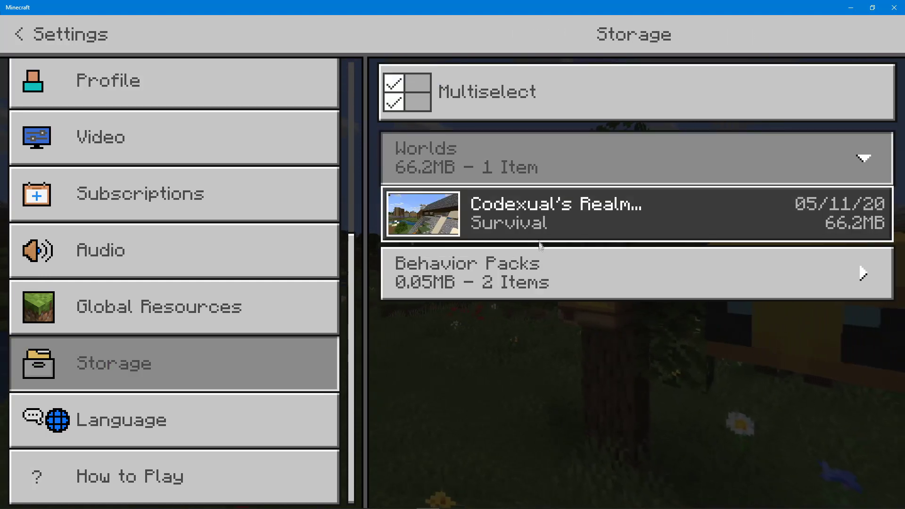
pyautogui.click(517, 264)
pyautogui.click(485, 92)
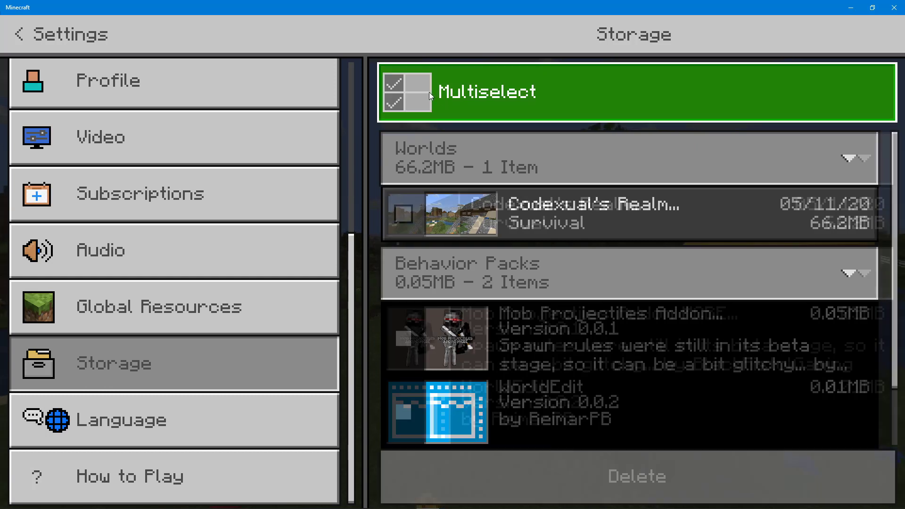
pyautogui.click(423, 356)
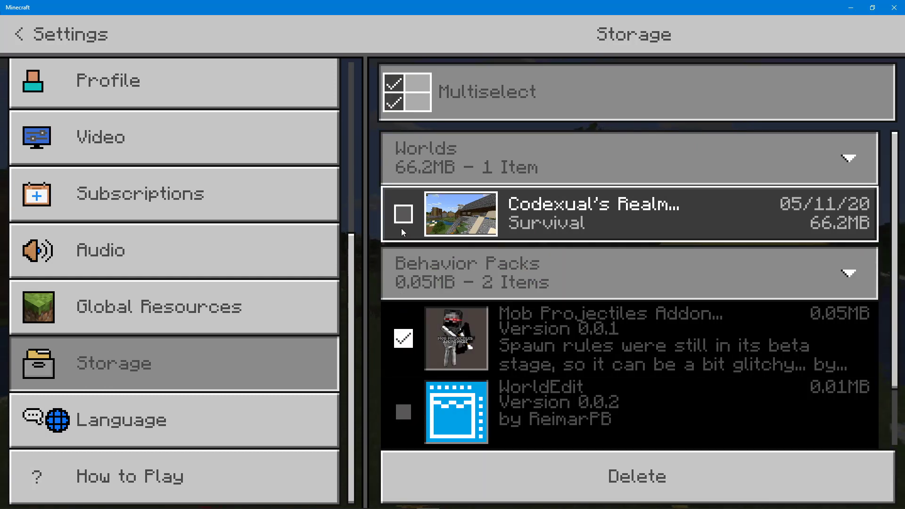
pyautogui.click(404, 219)
pyautogui.click(579, 467)
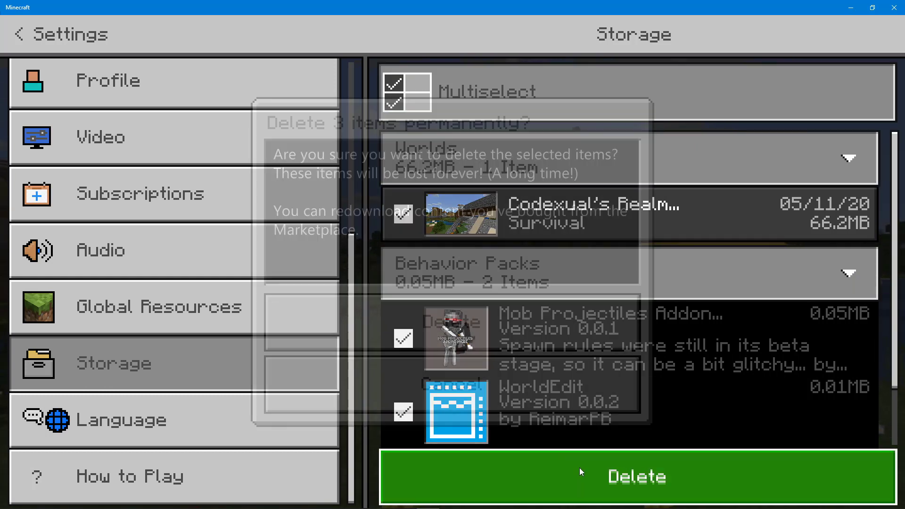
pyautogui.click(408, 321)
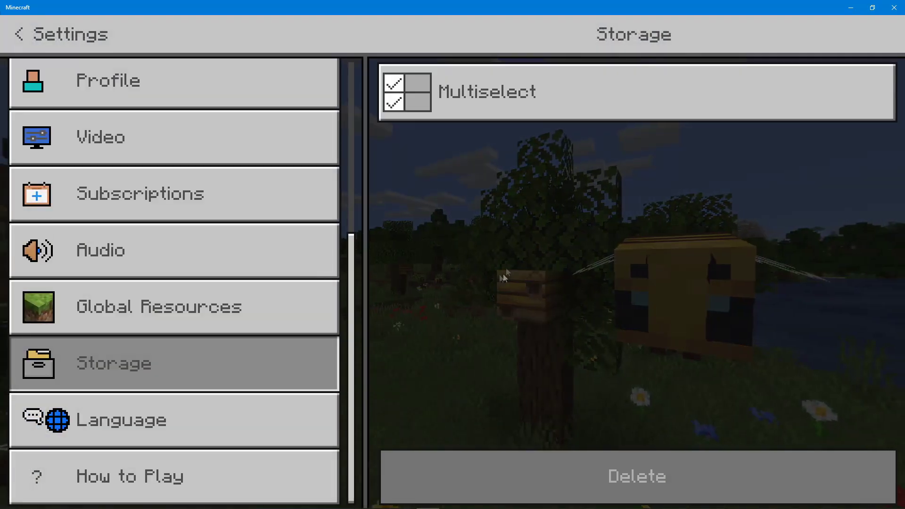
pyautogui.scroll(2, 235, 156)
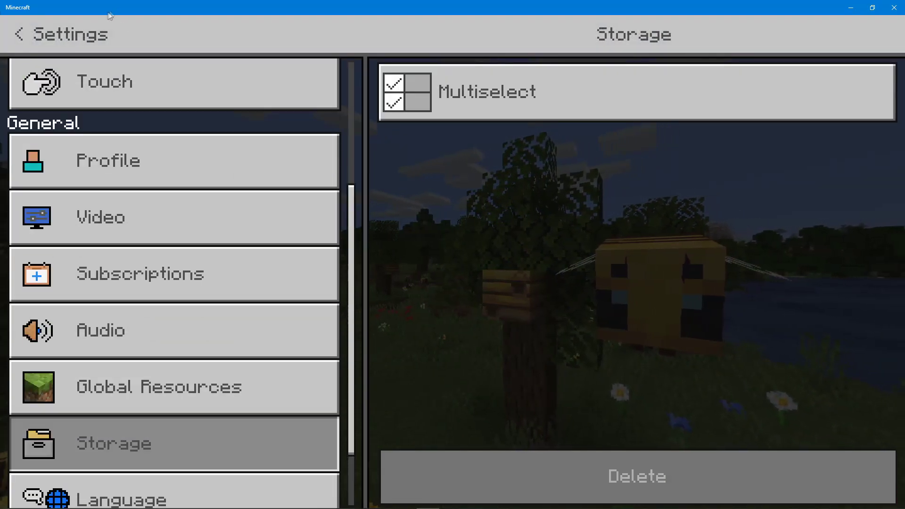
pyautogui.click(18, 35)
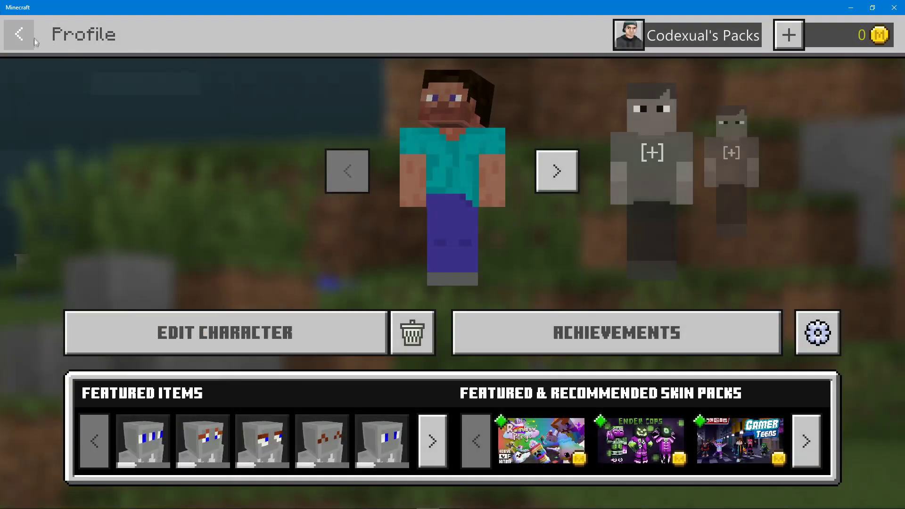
pyautogui.click(26, 35)
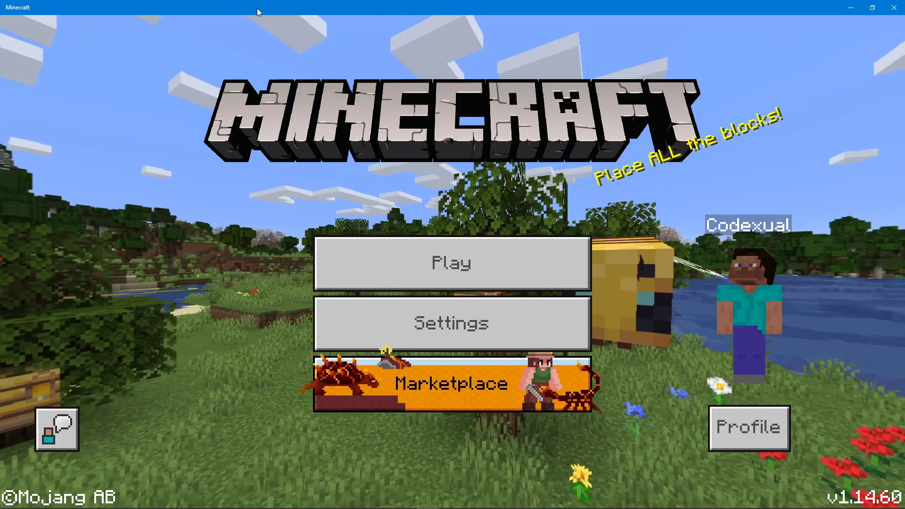
# - Attempt to import Bedrock level.mcworld into Minecraft; the import fails
pyautogui.doubleClick(256, 7)
pyautogui.doubleClick(336, 100)
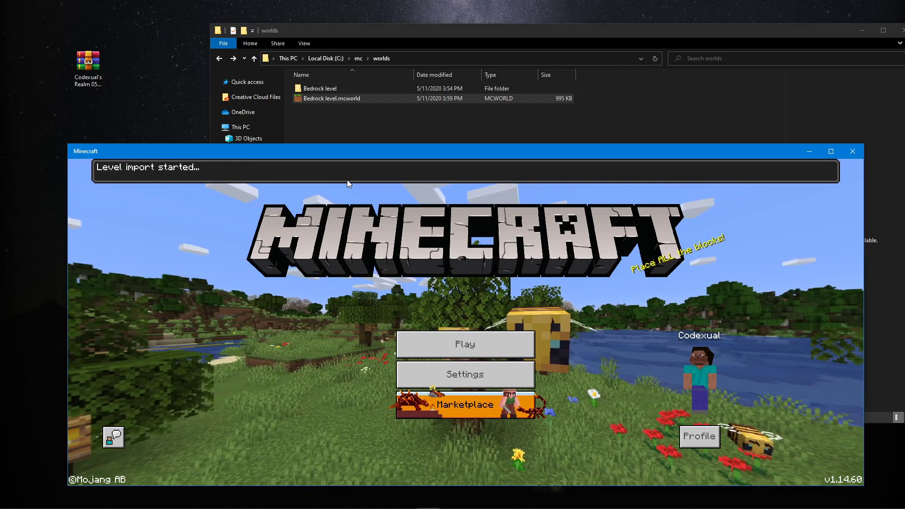
pyautogui.click(336, 135)
pyautogui.click(302, 100)
pyautogui.click(322, 137)
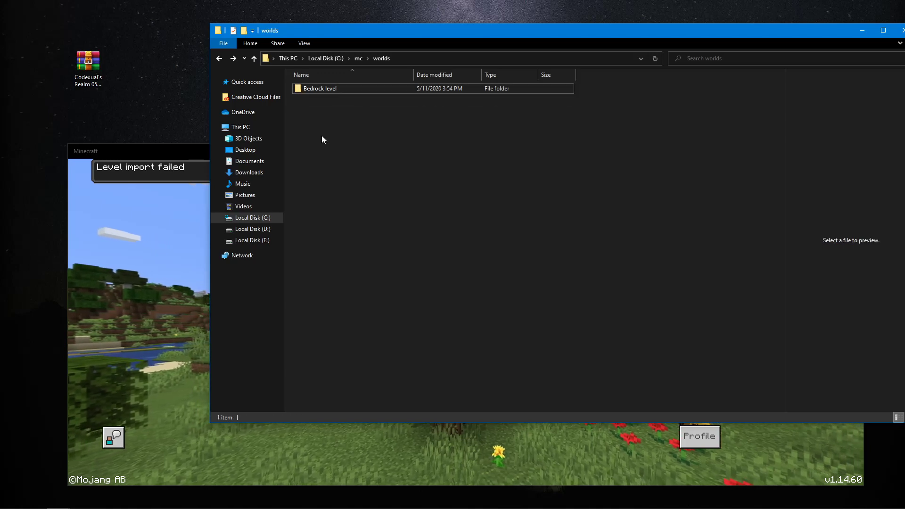
# - Zip db, level.dat, level.dat_old and levelname.txt from the Bedrock level folder into db.zip
pyautogui.doubleClick(321, 88)
pyautogui.moveTo(527, 226); pyautogui.dragTo(300, 86)
pyautogui.rightClick(323, 107)
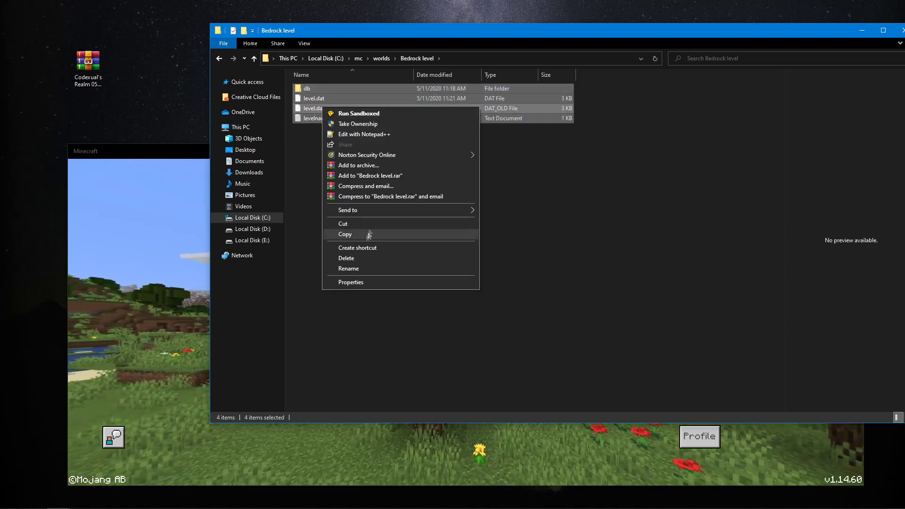
pyautogui.click(316, 203)
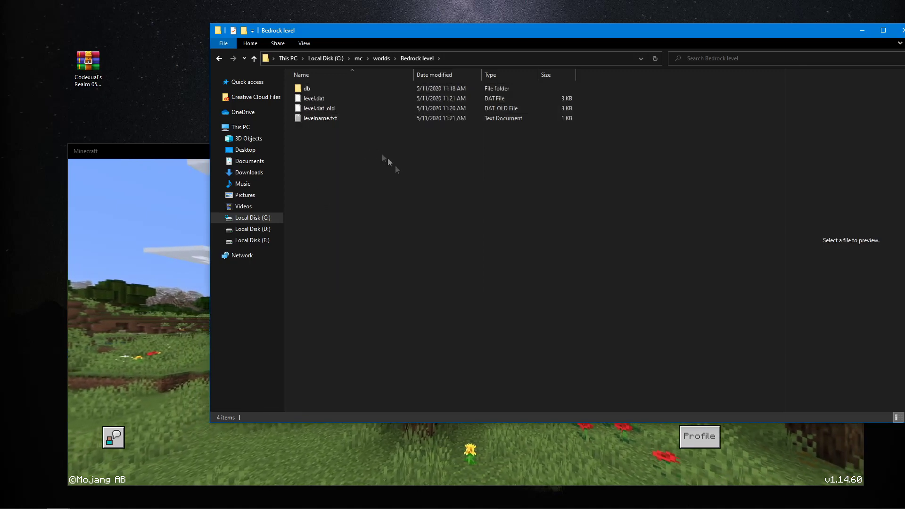
pyautogui.moveTo(434, 211); pyautogui.dragTo(307, 87)
pyautogui.rightClick(310, 88)
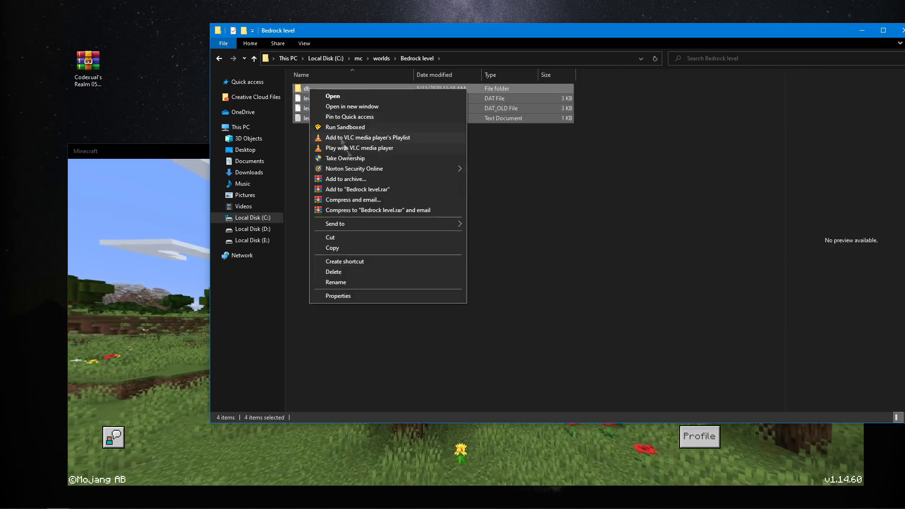
pyautogui.moveTo(363, 225)
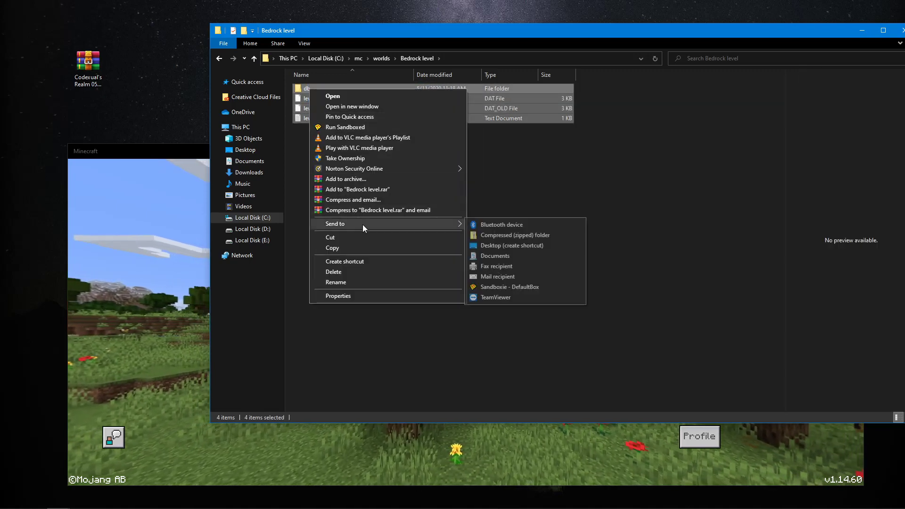
pyautogui.click(496, 235)
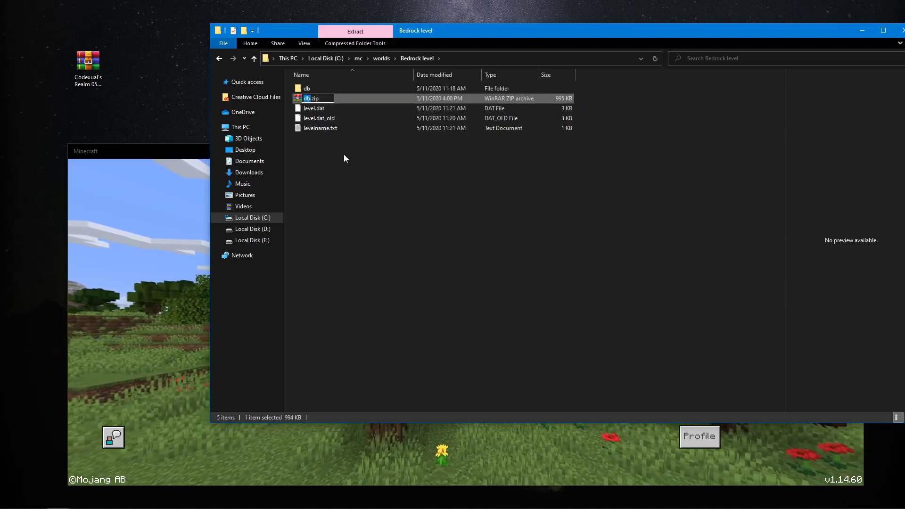
# - Rename db.zip to backupserver.mcworld and accept the file extension change
pyautogui.write('back')
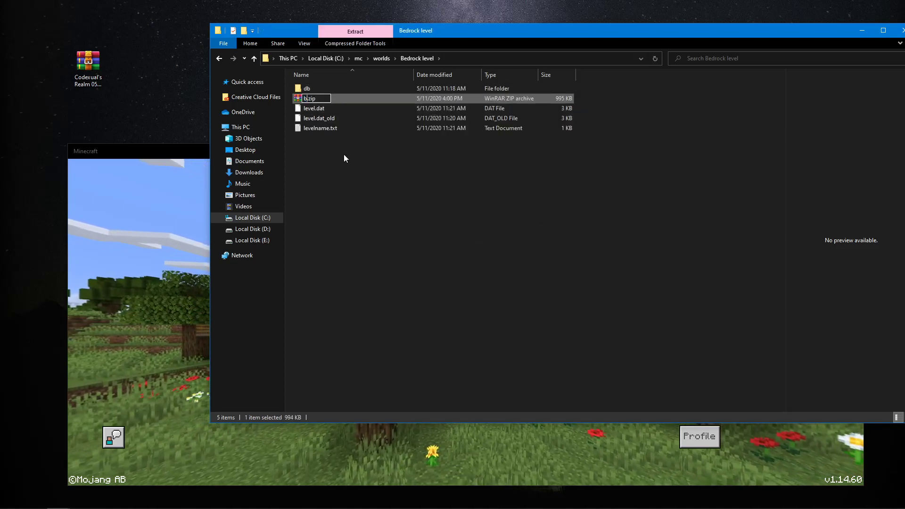
pyautogui.write('upse')
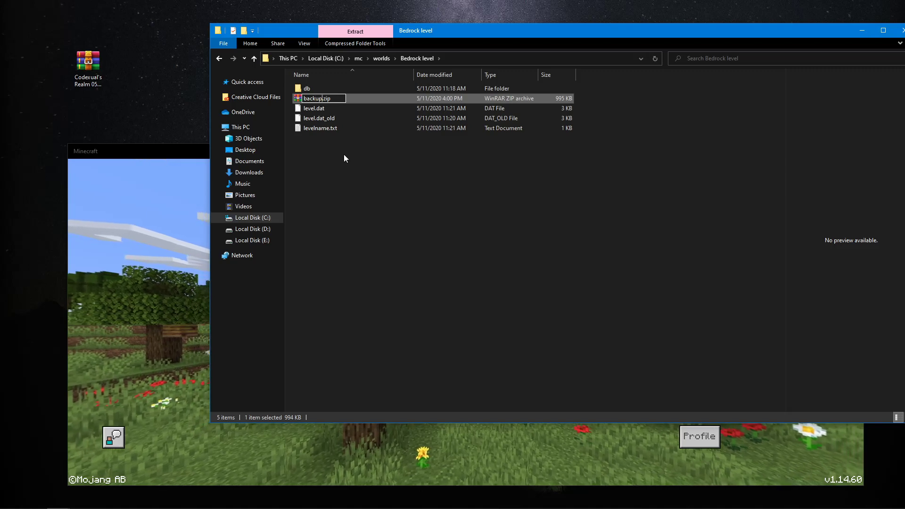
pyautogui.write('rver')
pyautogui.press('Delete')
pyautogui.press('Delete')
pyautogui.press('Delete')
pyautogui.press('Delete')
pyautogui.write('.mcworld')
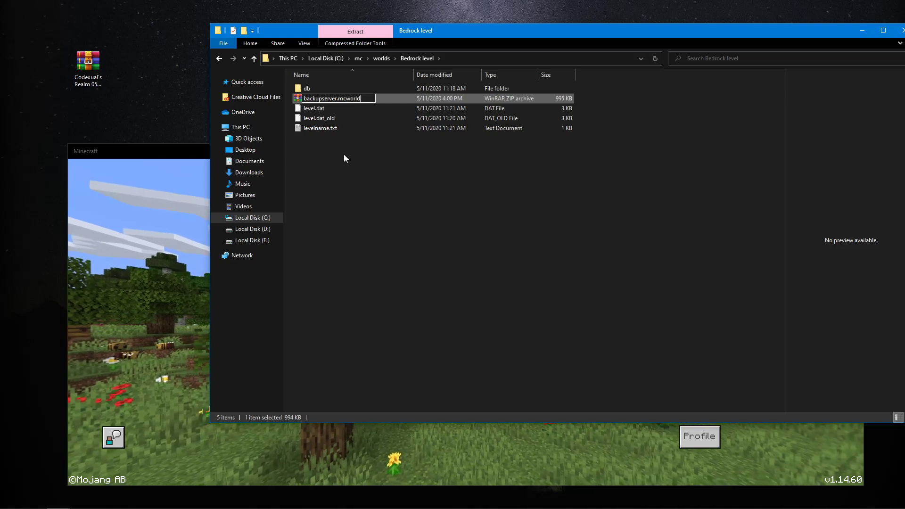
pyautogui.press('Return')
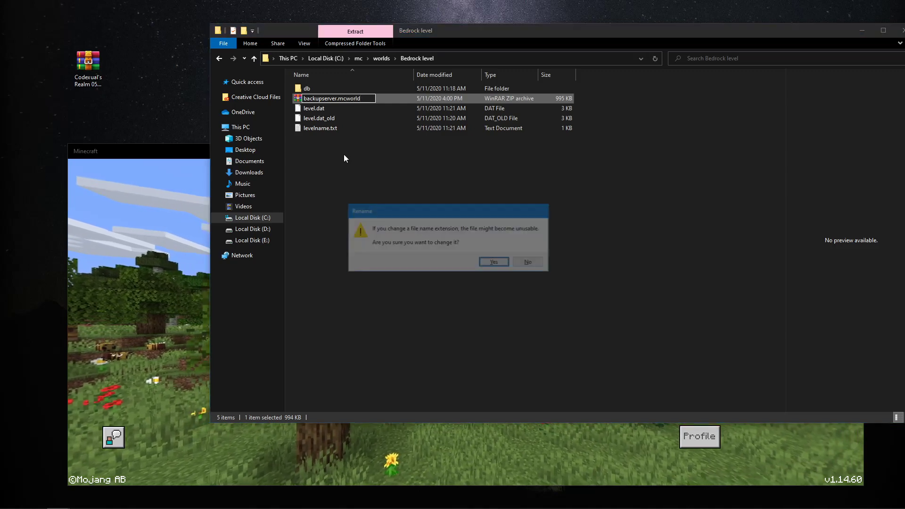
pyautogui.click(495, 263)
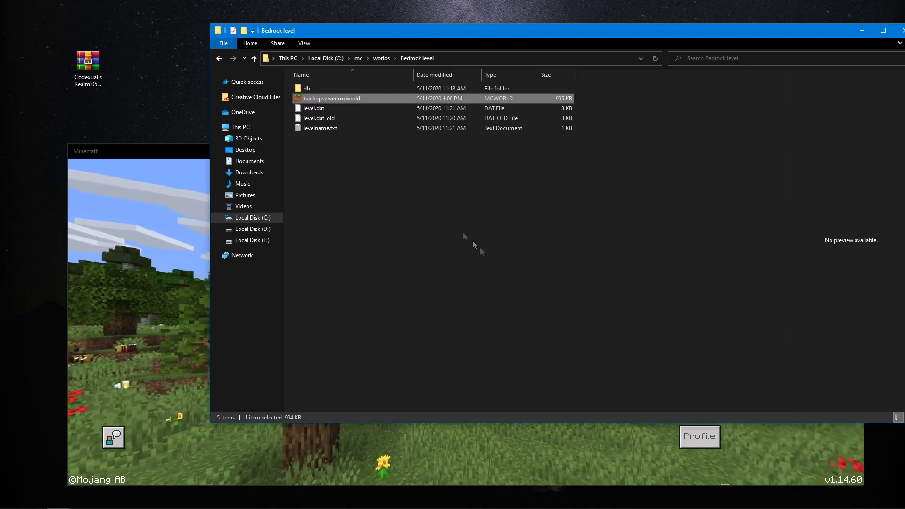
# - Import backupserver.mcworld and confirm a 1.6MB Survival world 'Bedrock level' appears in Minecraft
pyautogui.doubleClick(328, 100)
pyautogui.moveTo(182, 152); pyautogui.dragTo(160, 63)
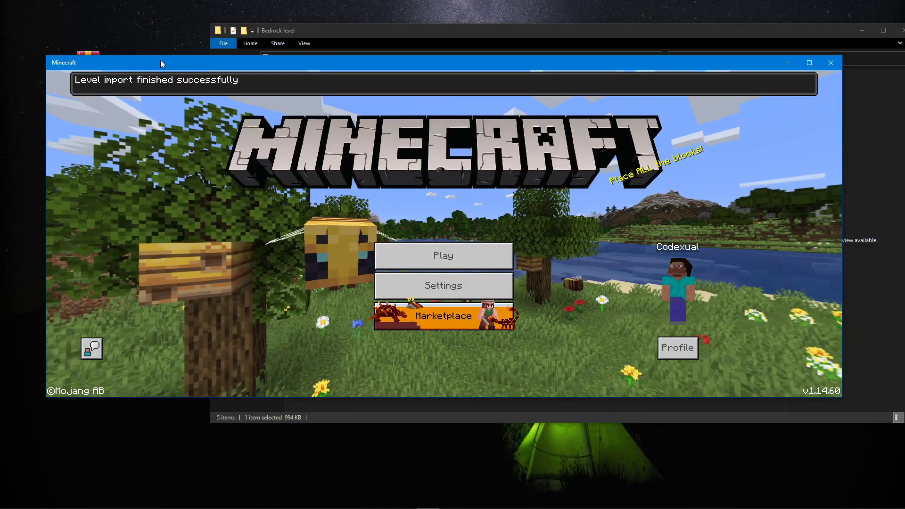
pyautogui.doubleClick(160, 60)
pyautogui.click(452, 262)
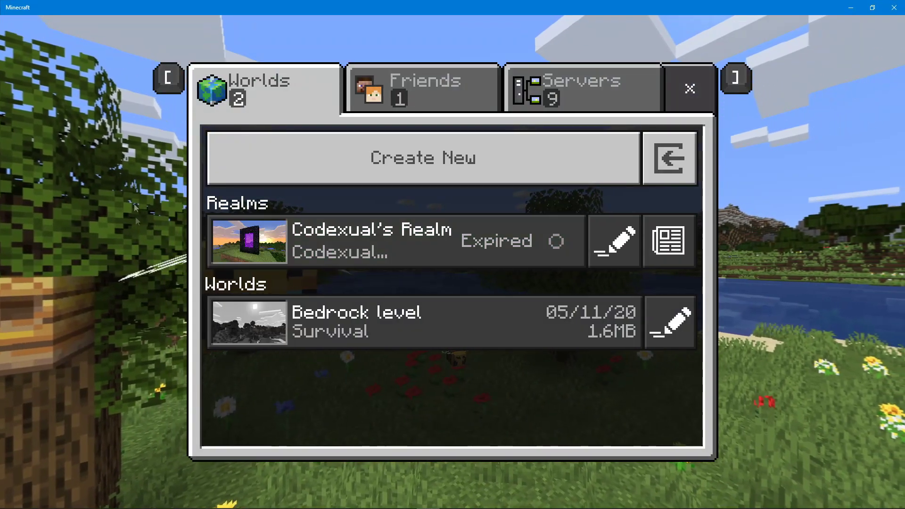
pyautogui.moveTo(122, 8); pyautogui.dragTo(131, 219)
pyautogui.click(352, 199)
pyautogui.moveTo(498, 235); pyautogui.dragTo(325, 143)
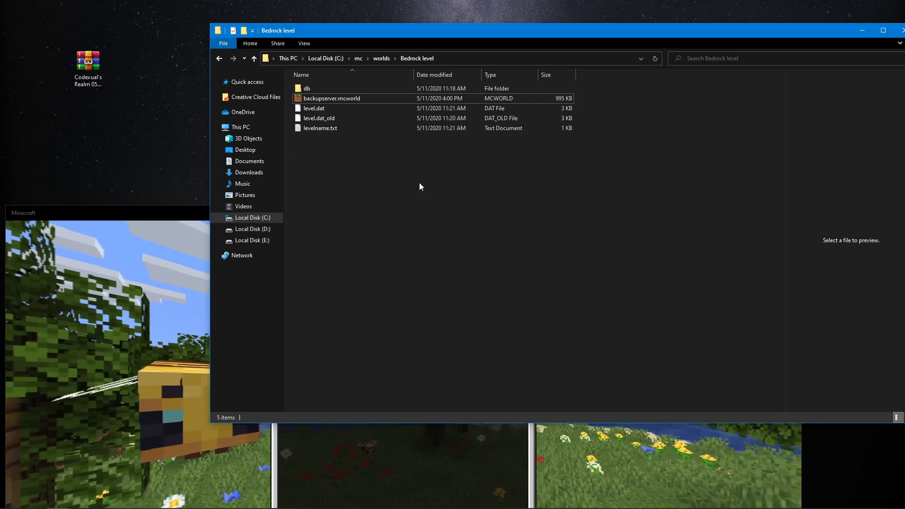
# - Go back up from the Bedrock level folder to the worlds folder
pyautogui.moveTo(429, 171); pyautogui.dragTo(363, 146)
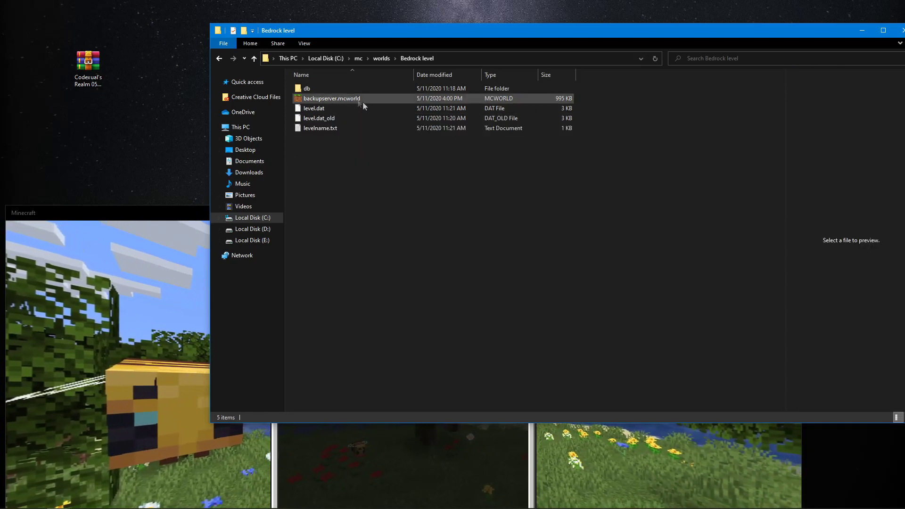
pyautogui.click(386, 59)
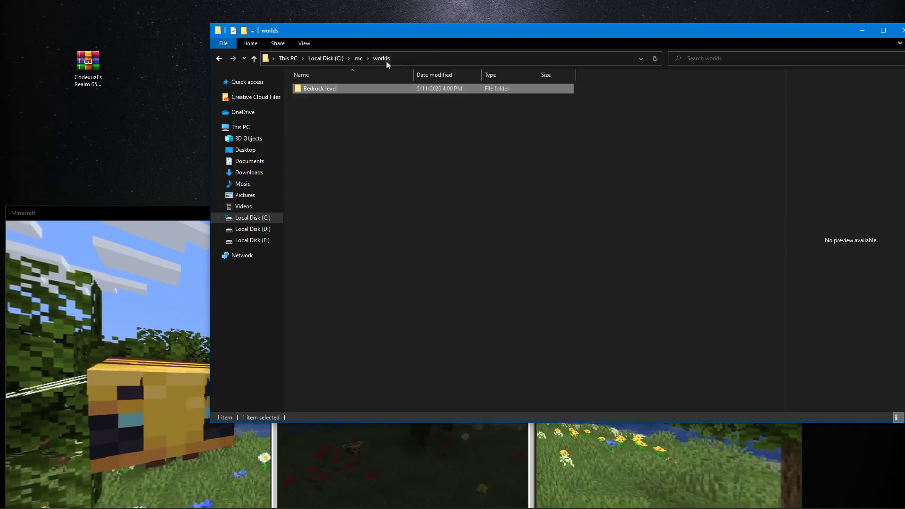
pyautogui.click(330, 141)
# - Load the Bedrock level world, walk through the forest toward the hillside, then pause
pyautogui.doubleClick(195, 210)
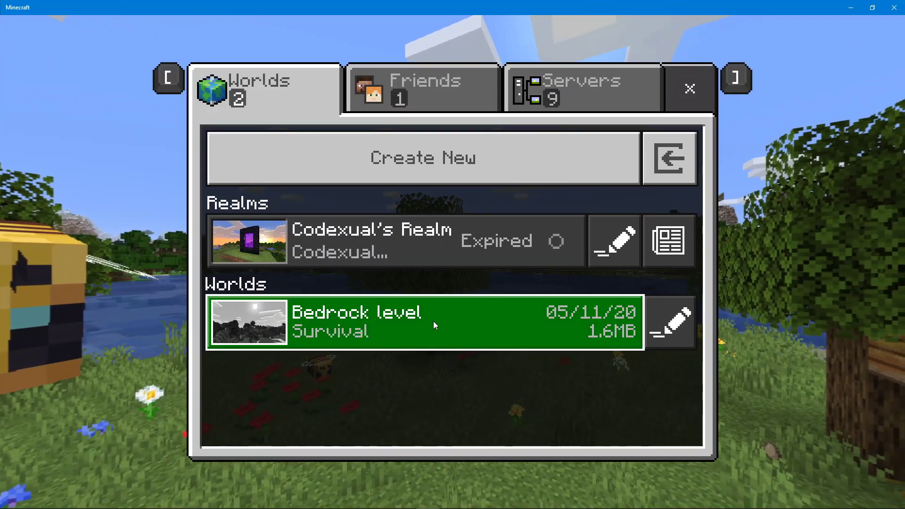
pyautogui.click(434, 321)
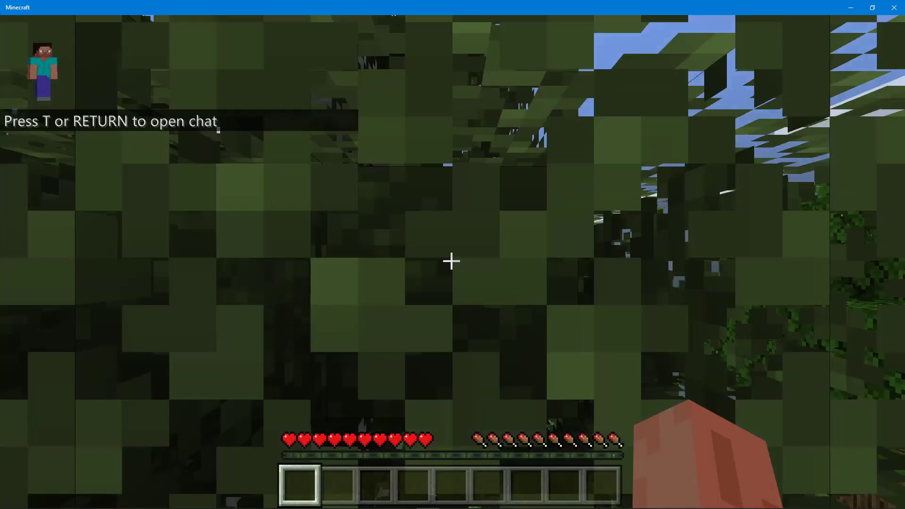
pyautogui.press('w')
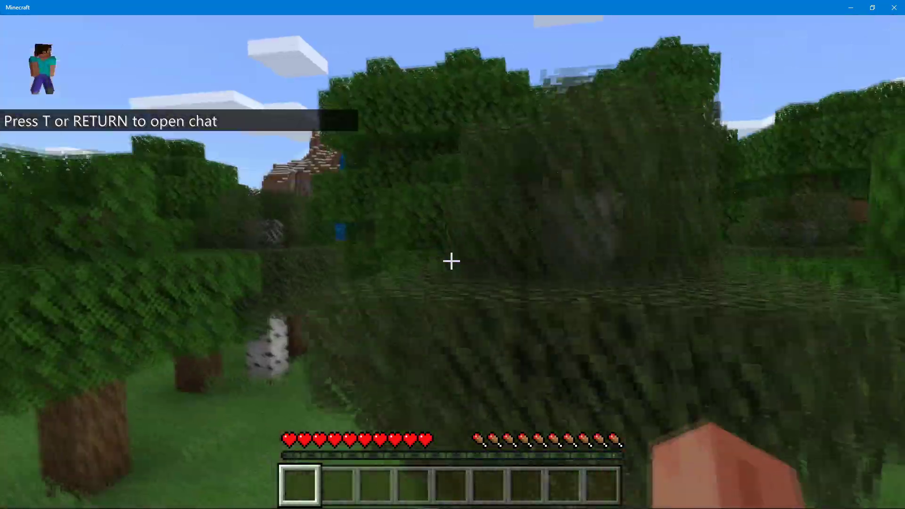
pyautogui.press('w')
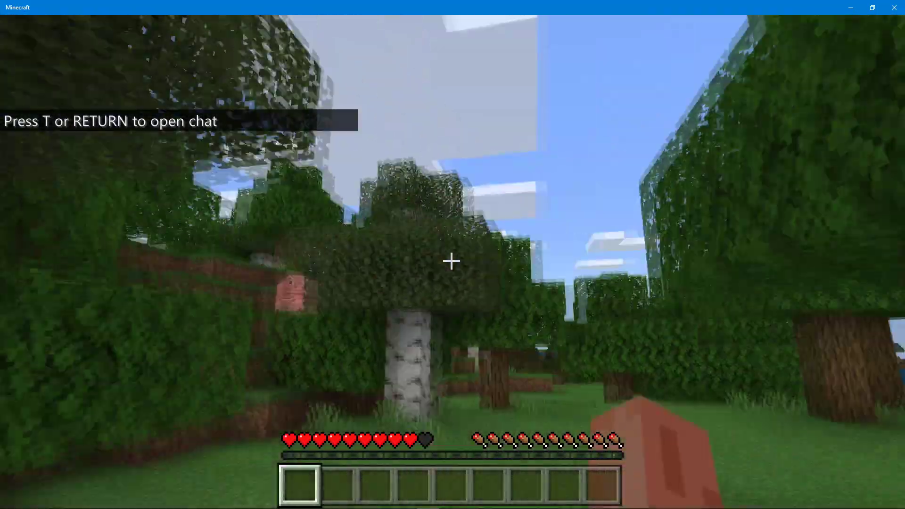
pyautogui.press('w')
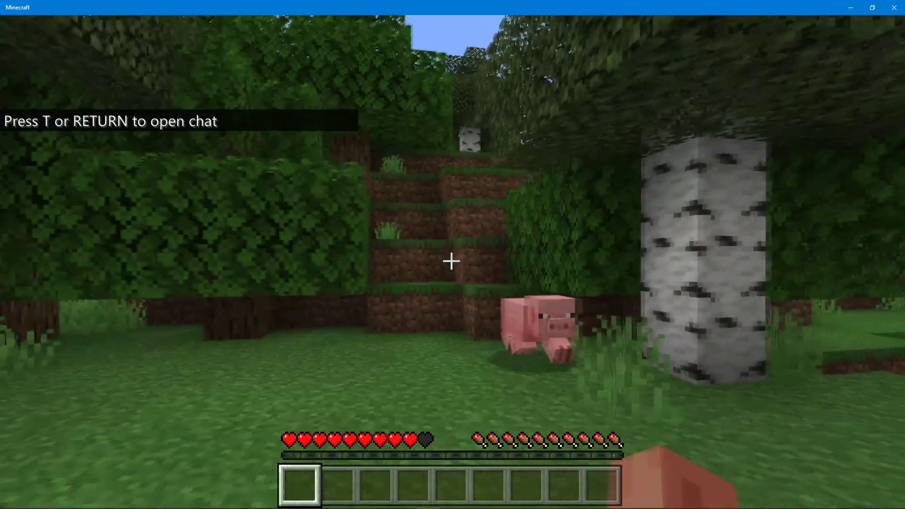
pyautogui.press('Escape')
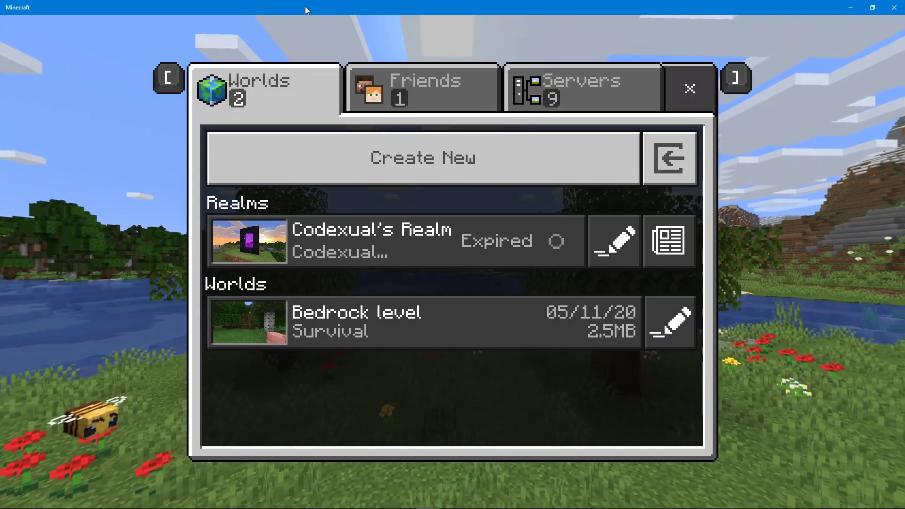
# - Delete all five existing items inside the Bedrock level folder
pyautogui.moveTo(309, 8); pyautogui.dragTo(349, 182)
pyautogui.click(352, 100)
pyautogui.doubleClick(326, 89)
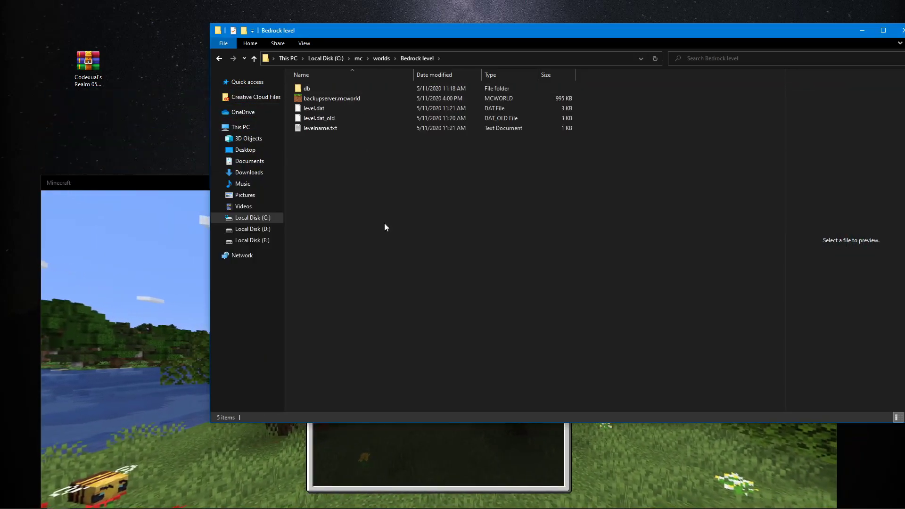
pyautogui.moveTo(541, 242); pyautogui.dragTo(337, 147)
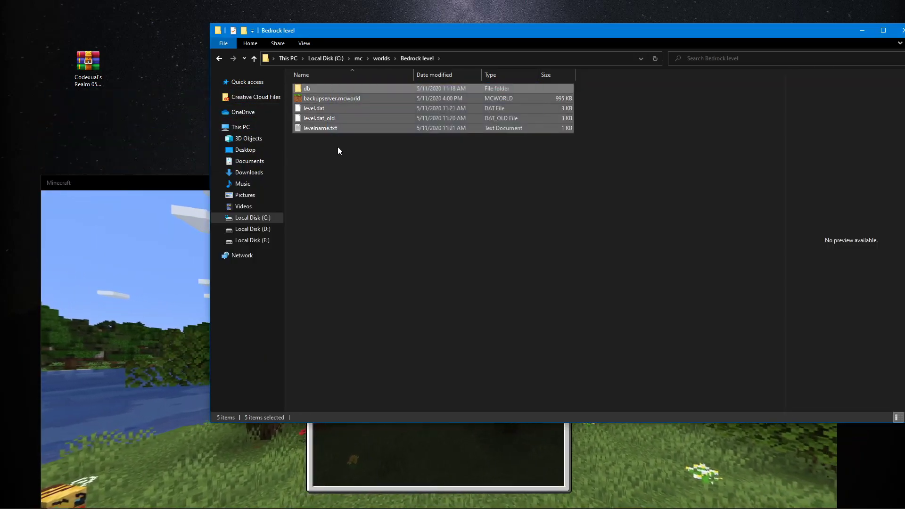
pyautogui.press('Delete')
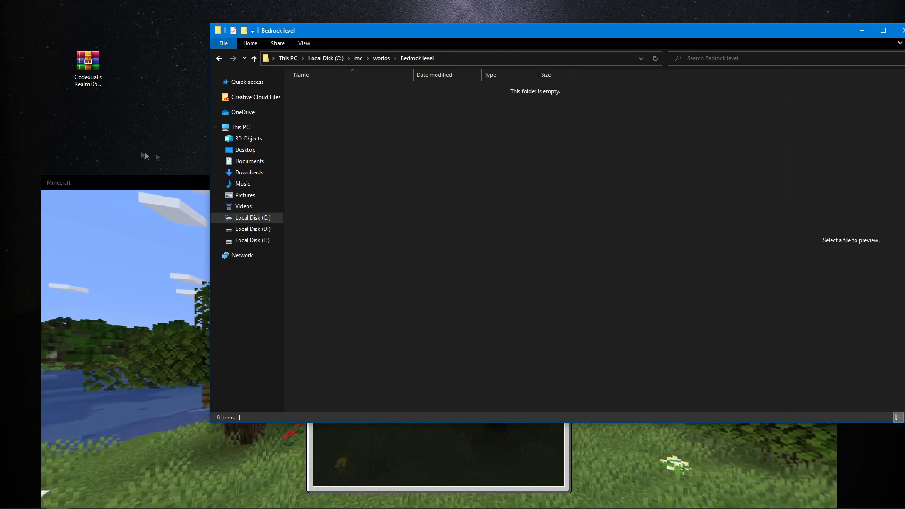
# - Extract the realm backup zip's contents into Bedrock level with WinRAR, then return to the mc folder
pyautogui.click(118, 79)
pyautogui.doubleClick(96, 71)
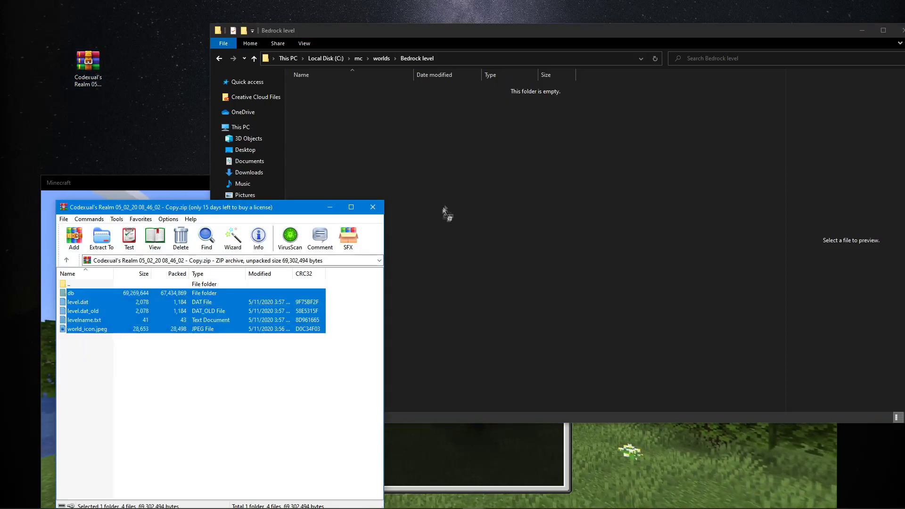
pyautogui.moveTo(459, 154); pyautogui.dragTo(458, 157)
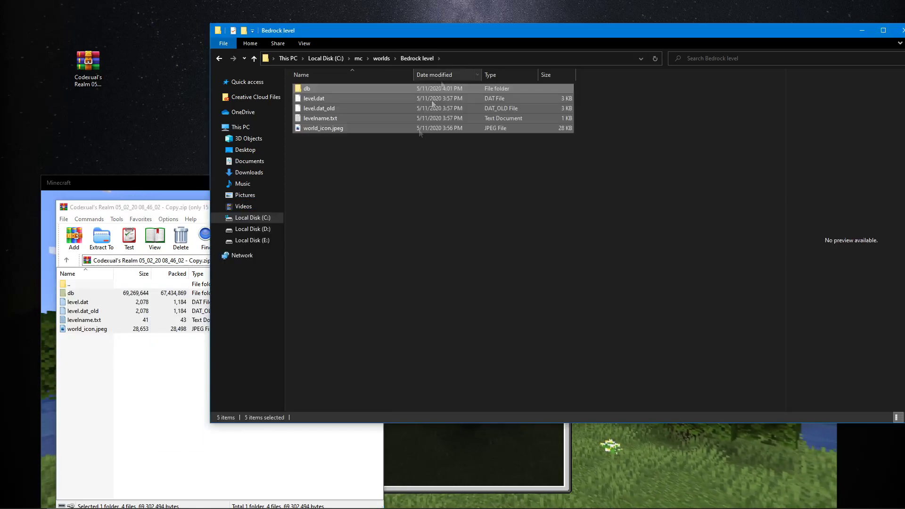
pyautogui.click(192, 208)
pyautogui.click(374, 207)
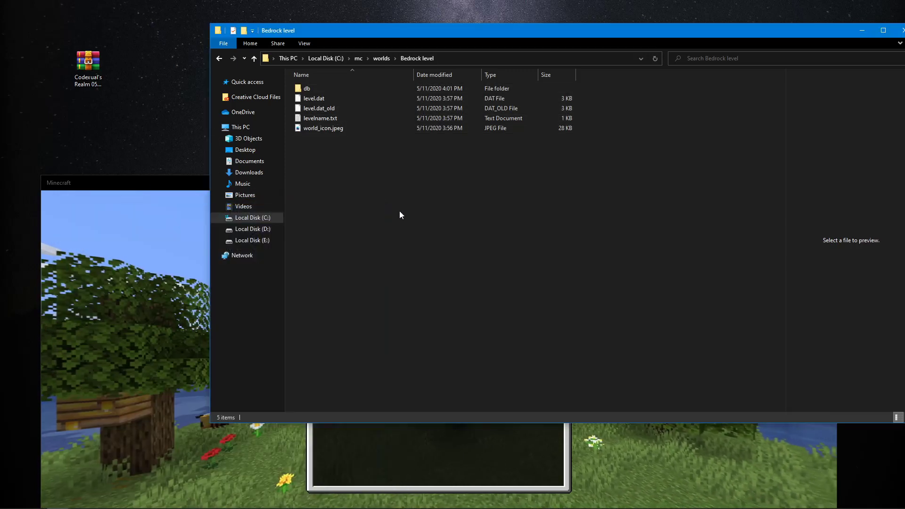
pyautogui.press('BackSpace')
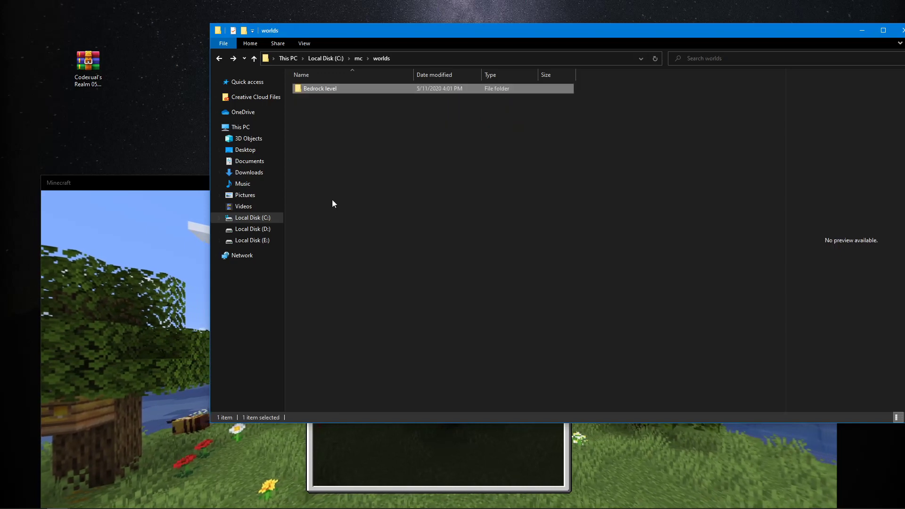
pyautogui.press('BackSpace')
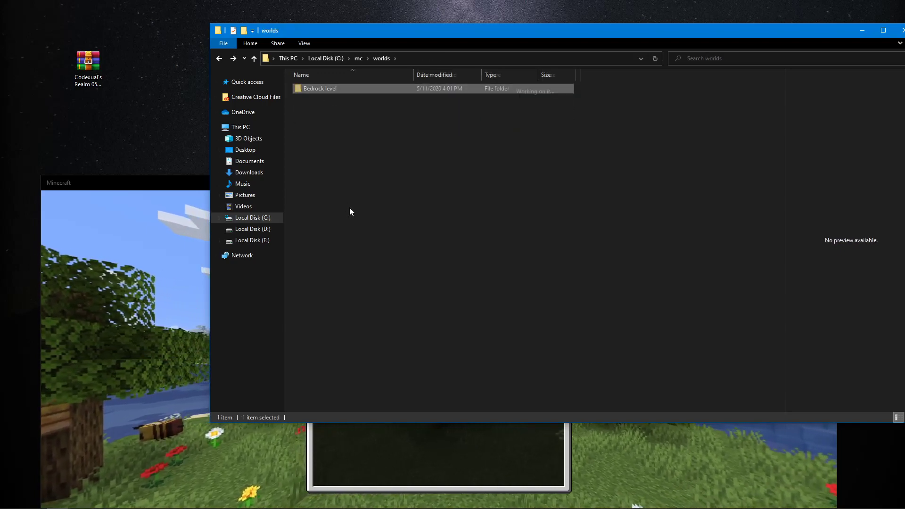
pyautogui.press('BackSpace')
# - Run bedrock_server.exe as administrator, approve the UAC prompt, and maximize Minecraft
pyautogui.rightClick(321, 188)
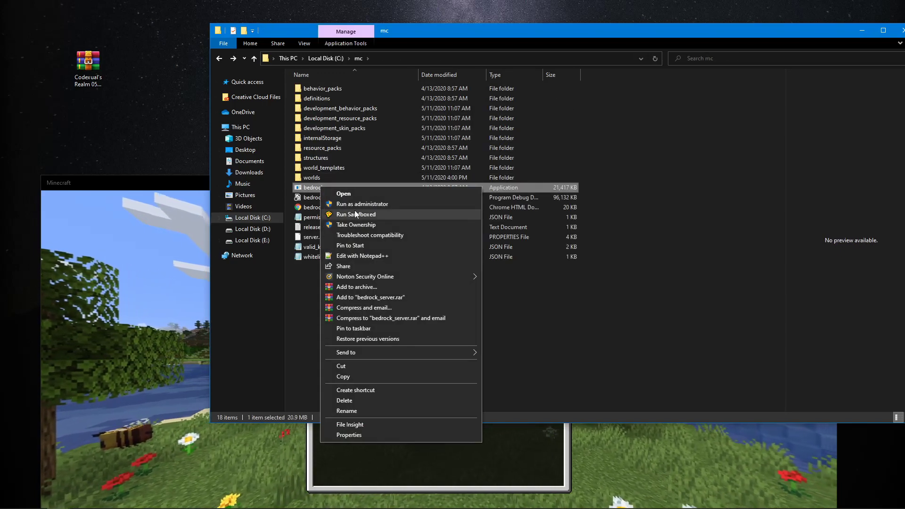
pyautogui.click(356, 209)
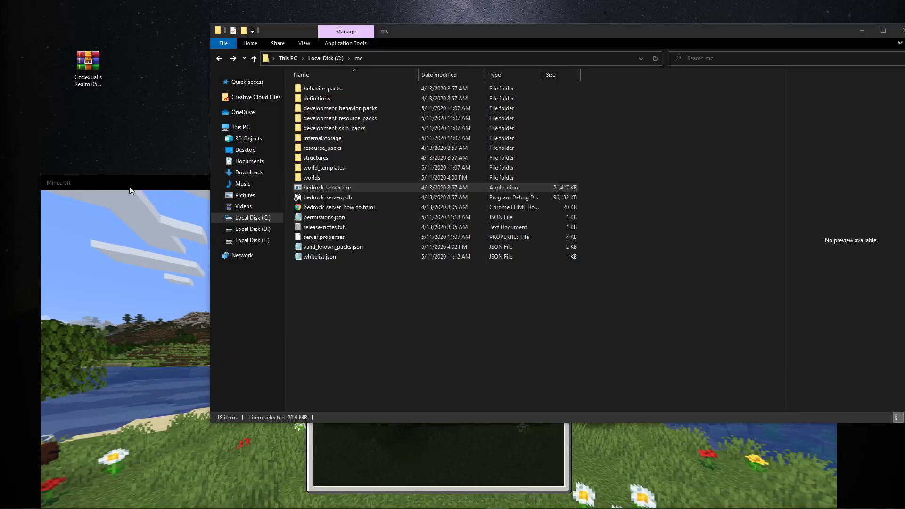
pyautogui.click(129, 185)
pyautogui.doubleClick(129, 186)
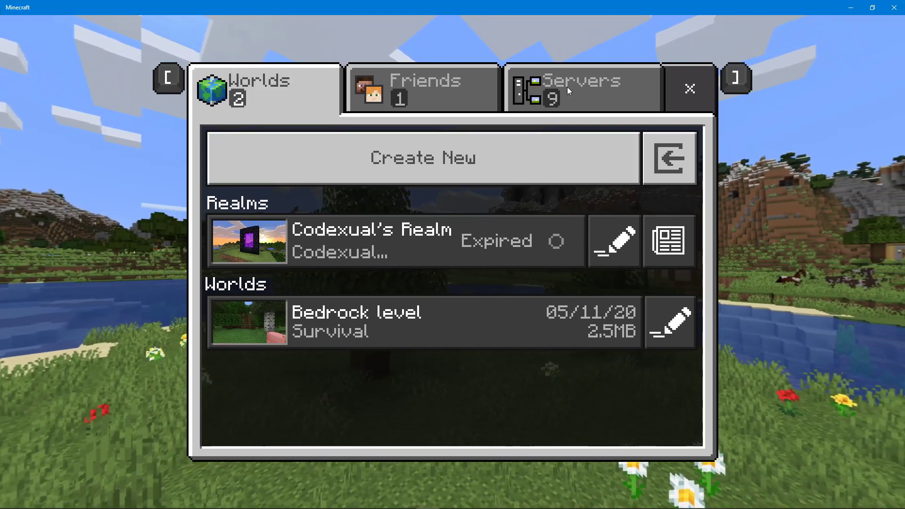
# - Connect to the localhost server listed under More Servers
pyautogui.click(567, 86)
pyautogui.scroll(-5, 466, 281)
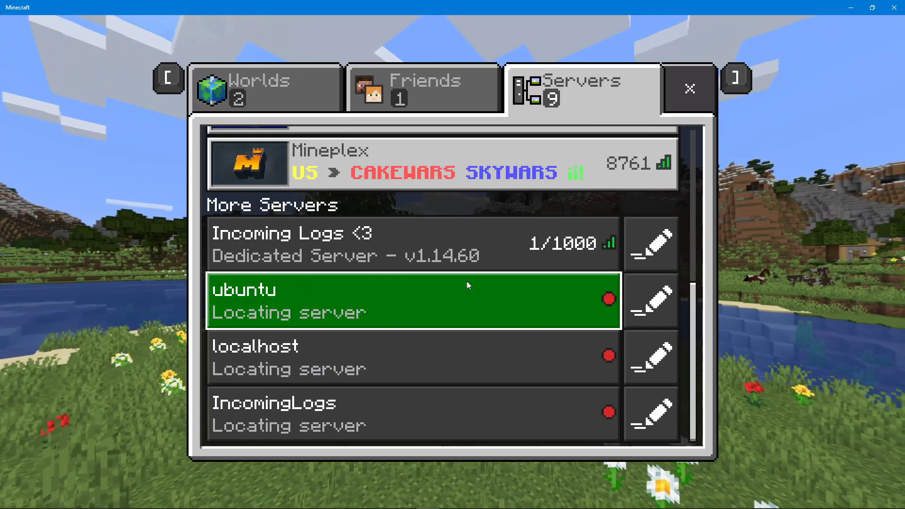
pyautogui.click(298, 354)
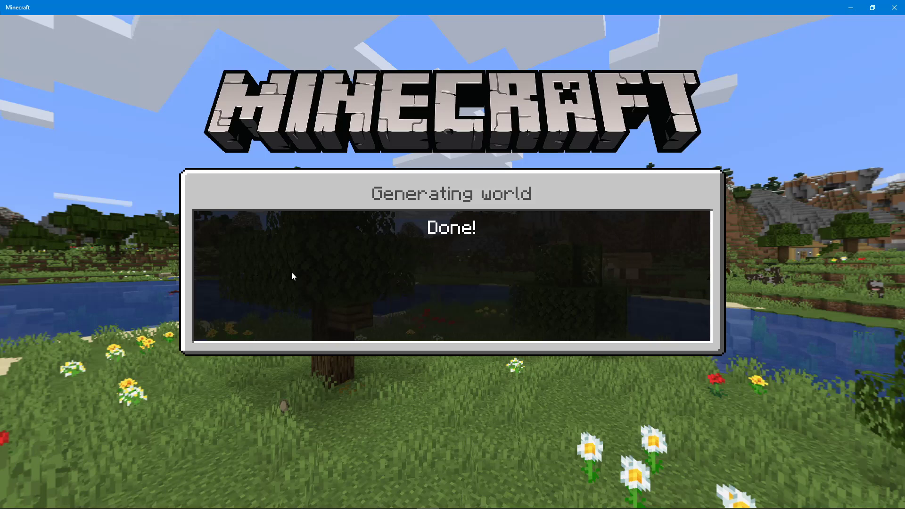
# - Walk past the glass-walled, stone and wooden buildings to check the village and hotel
pyautogui.press('w')
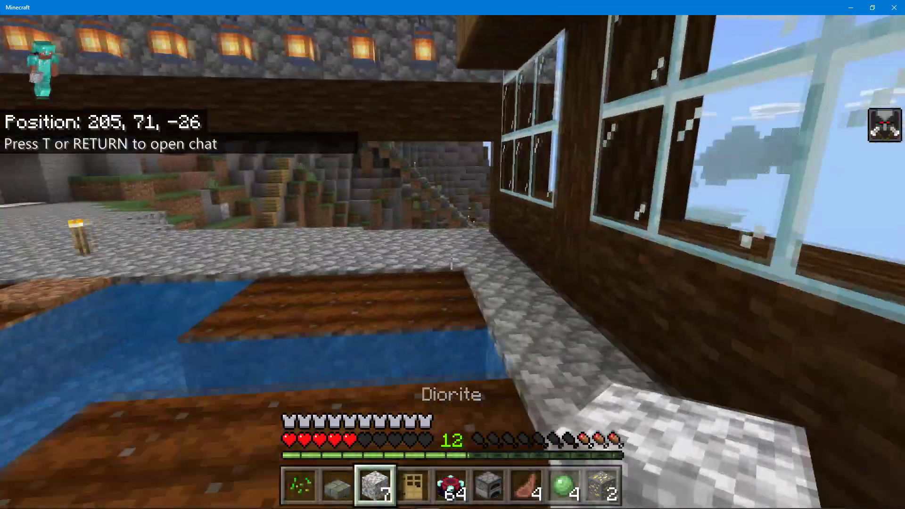
pyautogui.press('w')
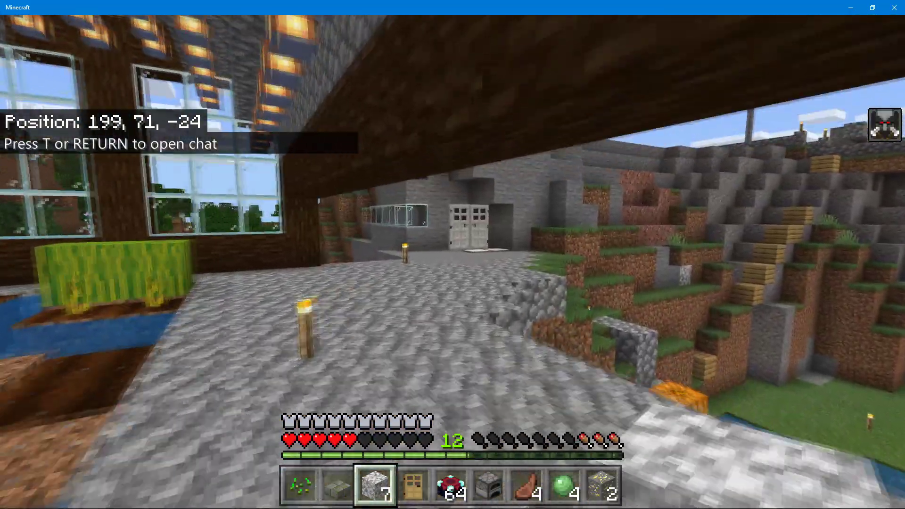
pyautogui.press('w')
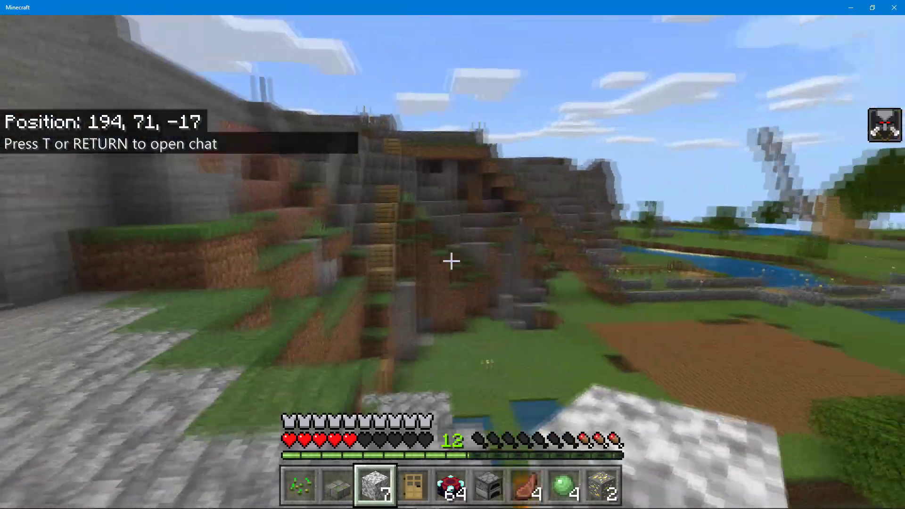
pyautogui.press('w')
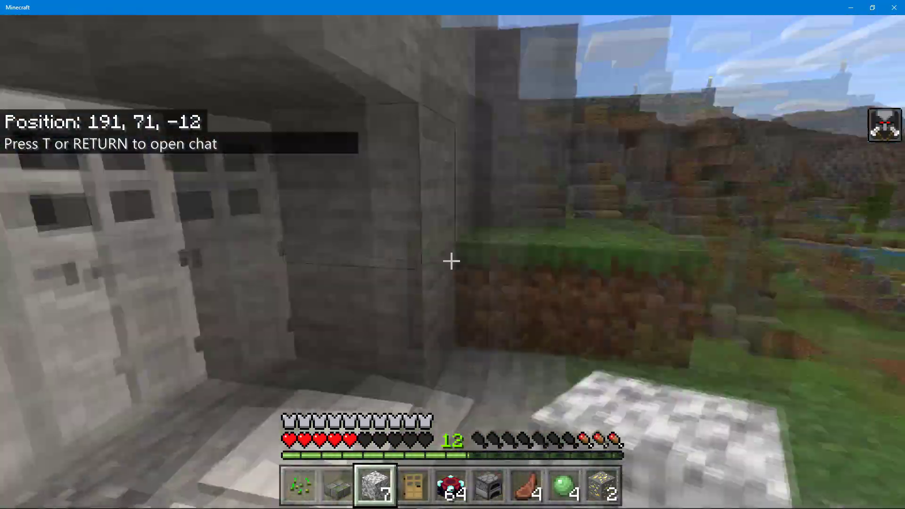
pyautogui.press('w')
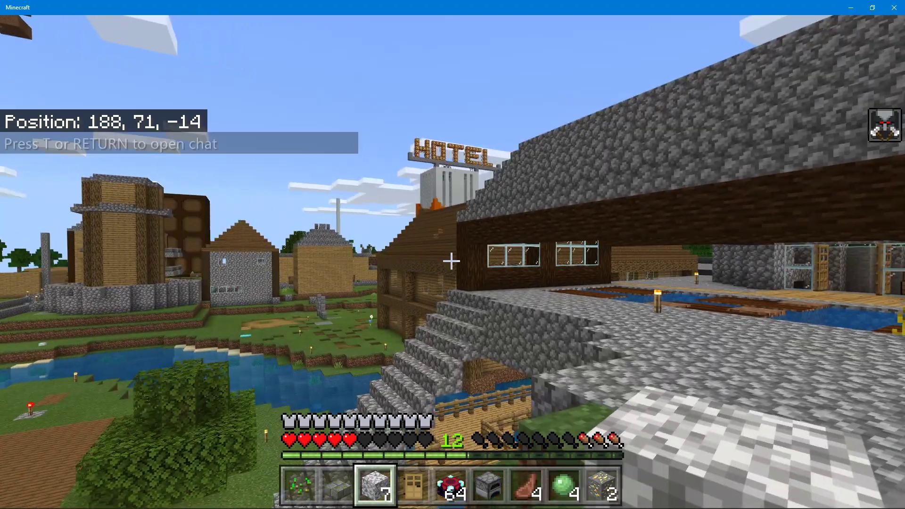
pyautogui.press('w')
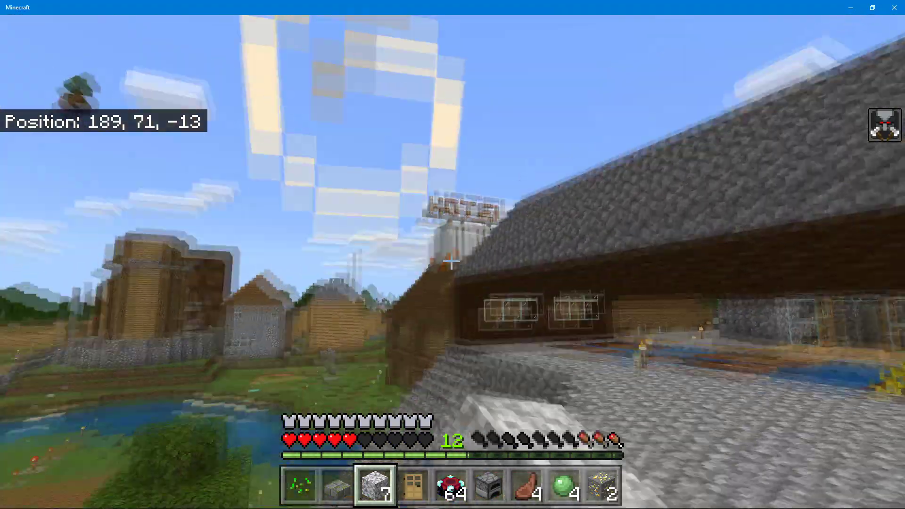
pyautogui.press('w')
pyautogui.press('w')
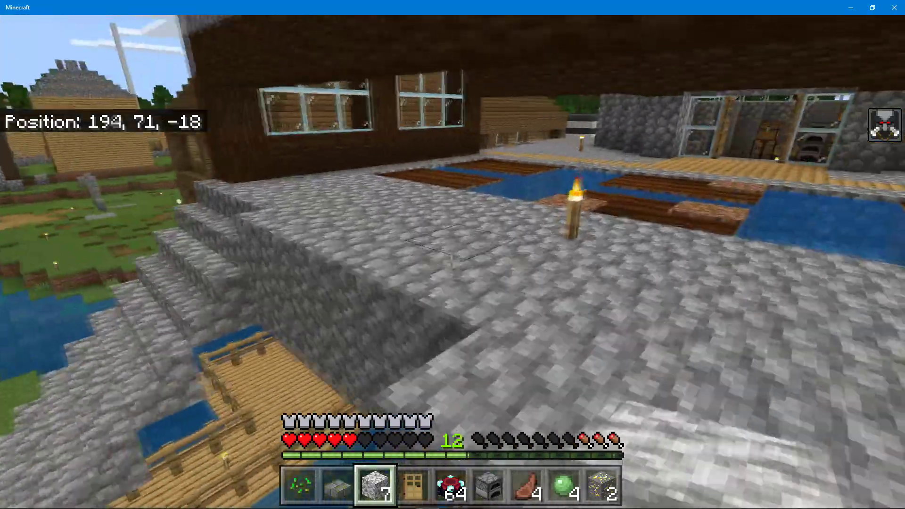